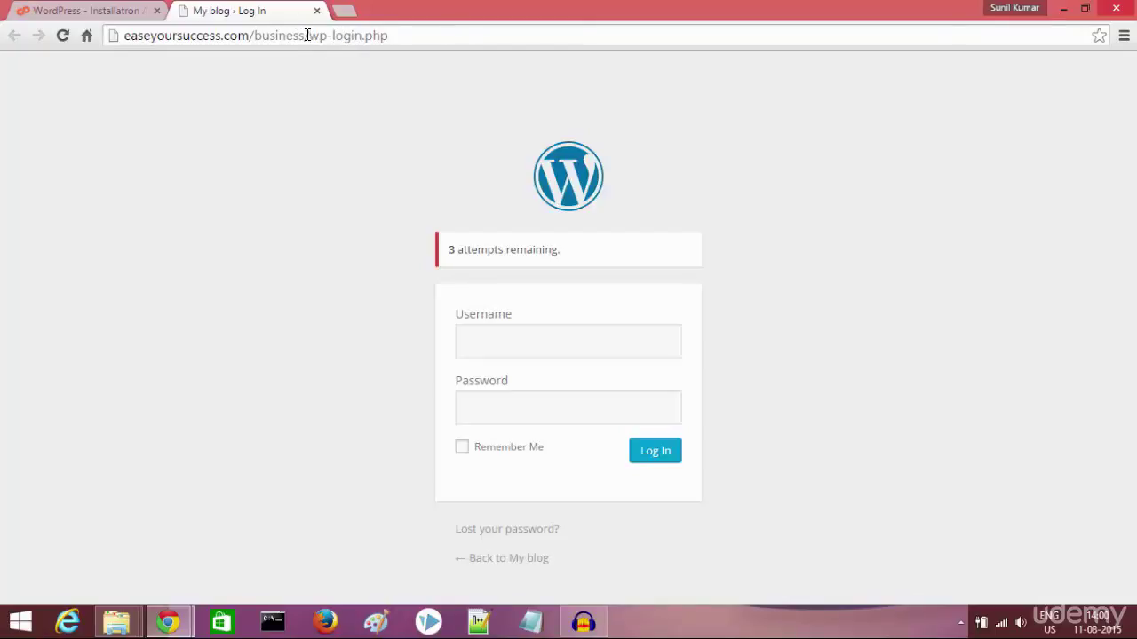
Log in to the WordPress admin of the business site with the account username and password
drag(308, 36, 126, 29)
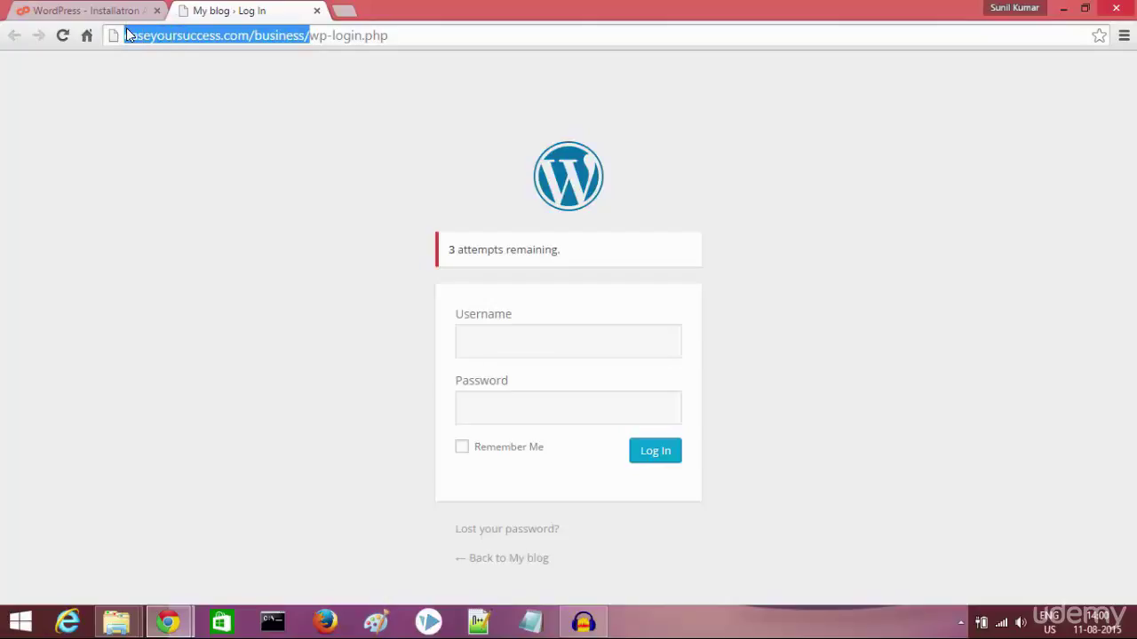
click(362, 34)
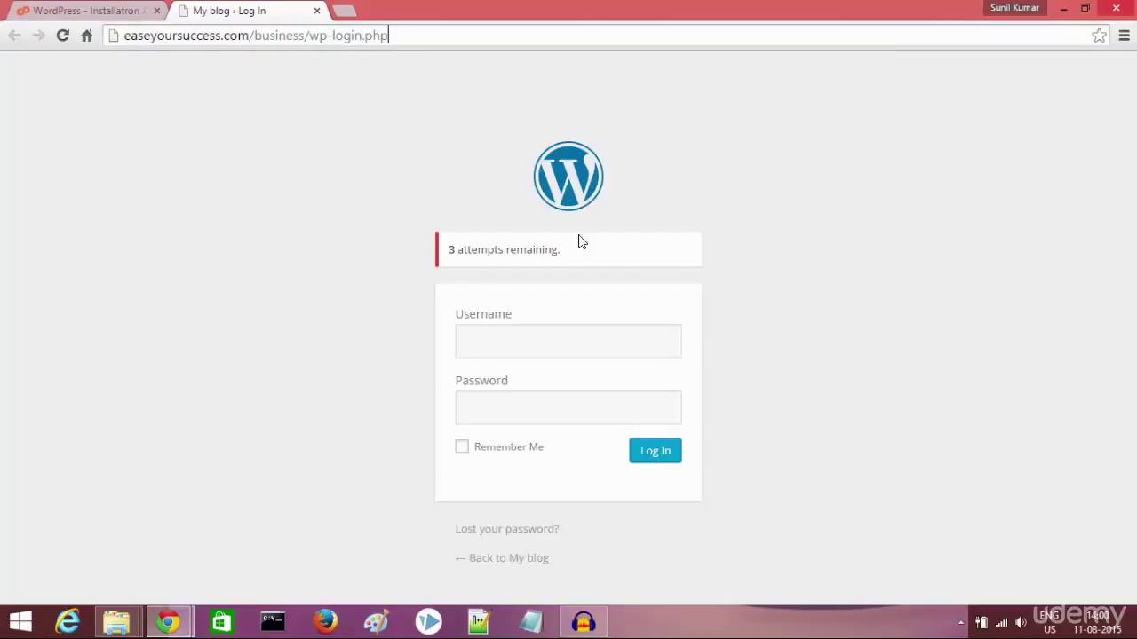
click(488, 343)
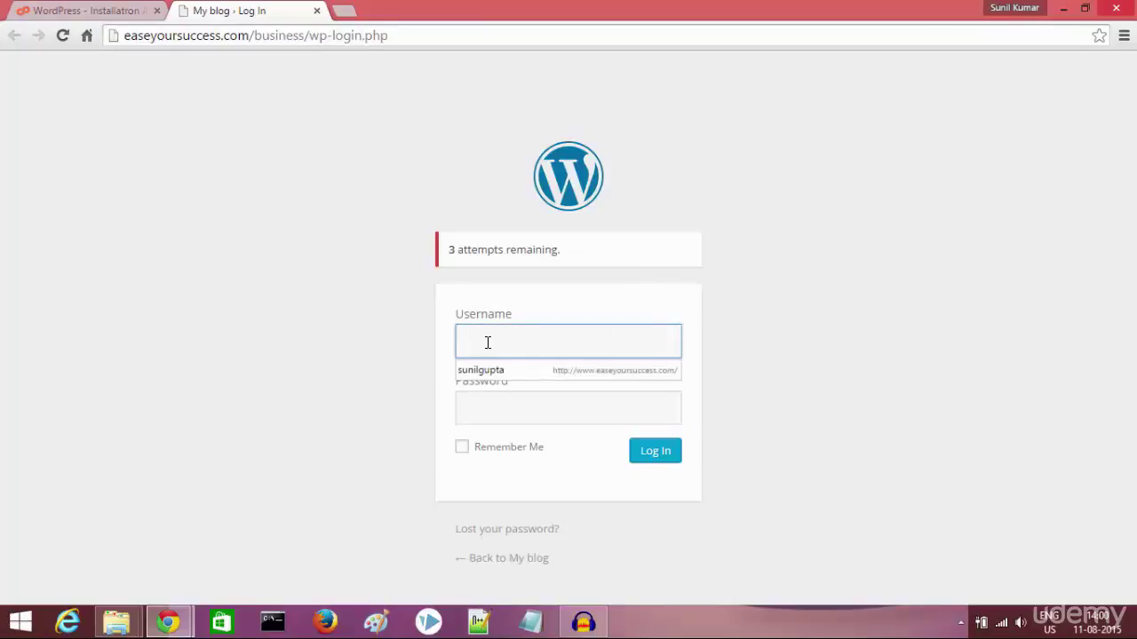
text(sunil)
key(Tab)
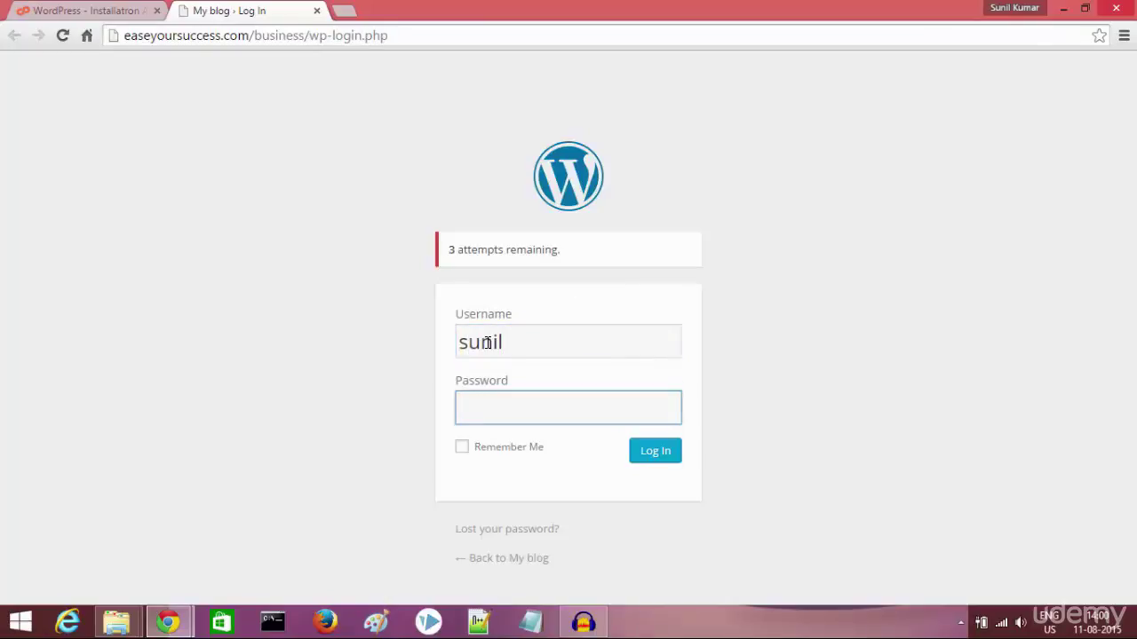
text(•••••)
click(659, 453)
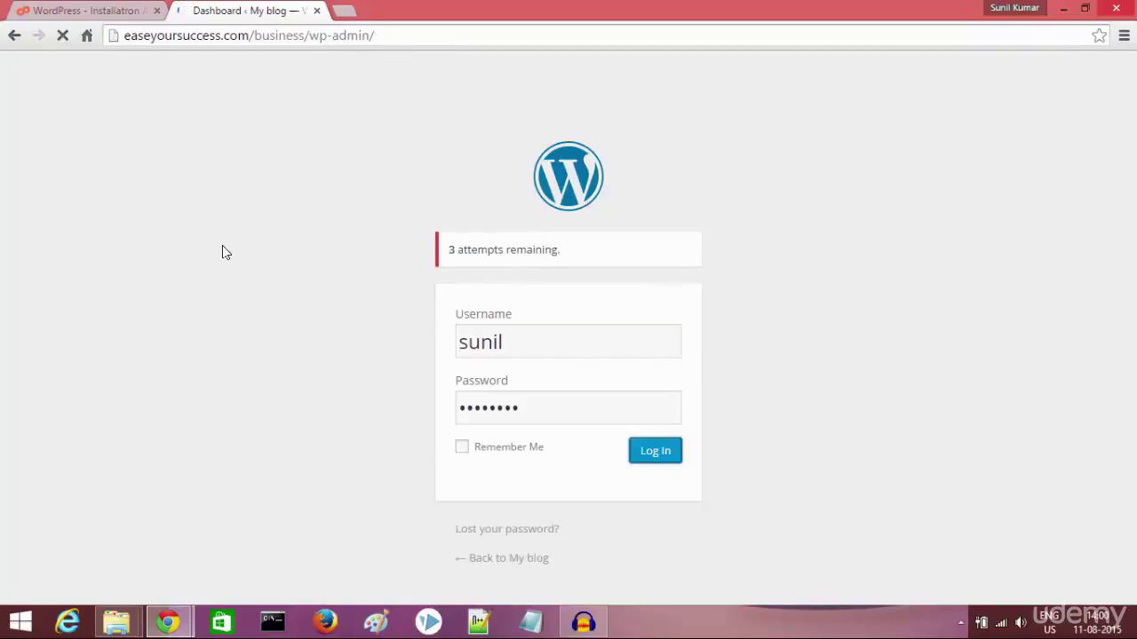
Load the blog's public home page at easeyoursuccess.com/business/ in a new browser tab
click(345, 12)
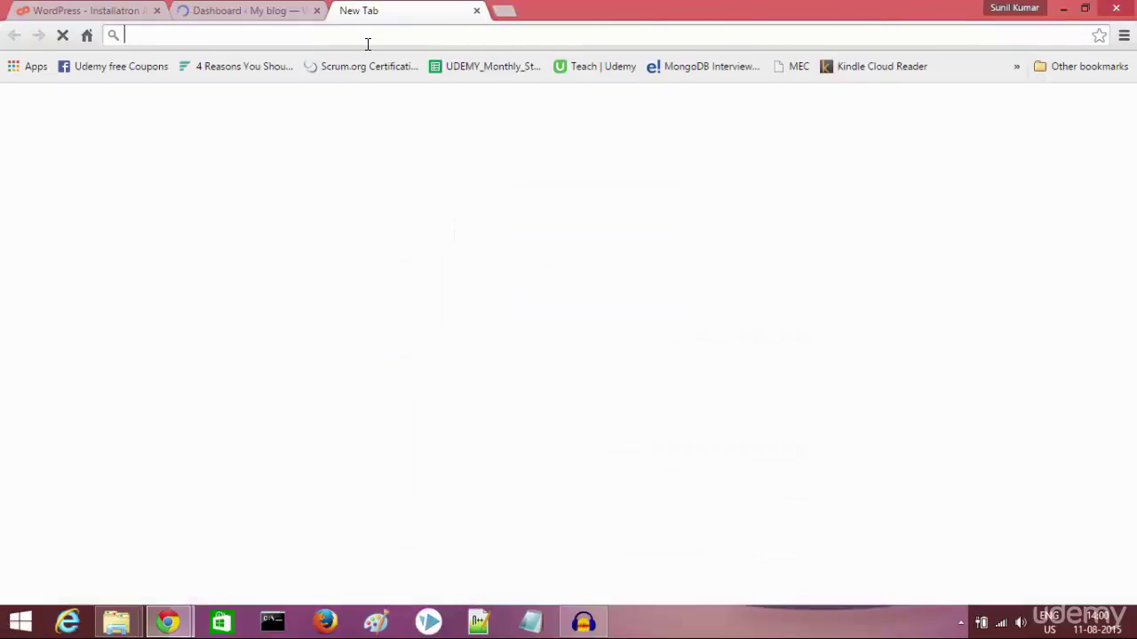
text(easeyoursuccess.usefedora.com)
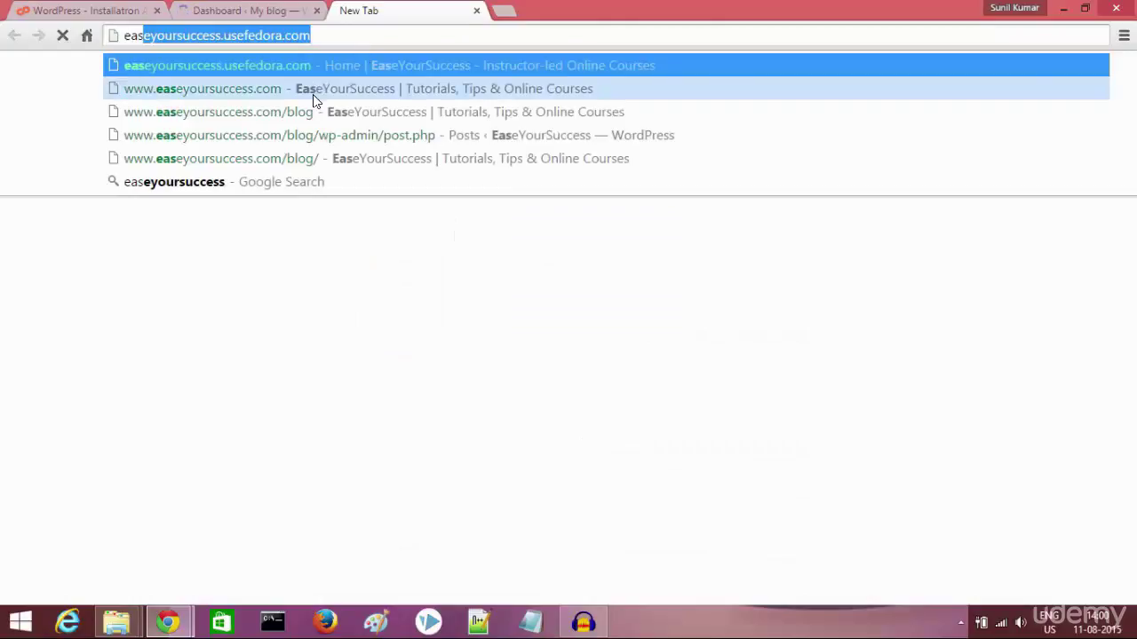
key(End)
key(BackSpace)
key(BackSpace)
key(BackSpace)
key(BackSpace)
key(BackSpace)
key(BackSpace)
key(BackSpace)
key(BackSpace)
key(BackSpace)
key(BackSpace)
key(BackSpace)
key(BackSpace)
key(BackSpace)
key(BackSpace)
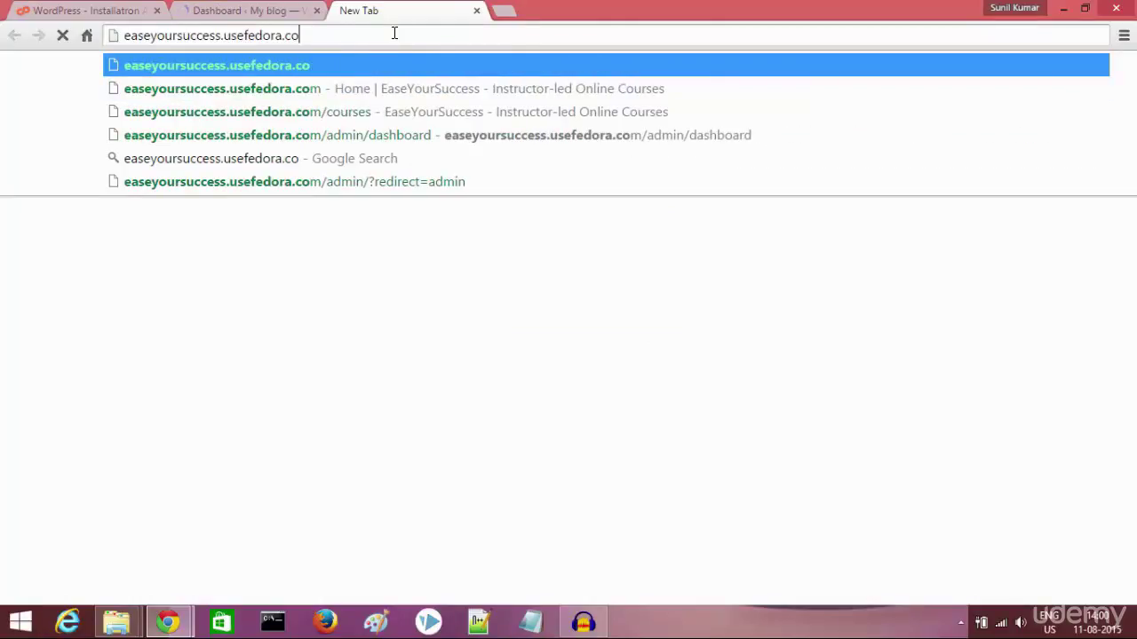
text(.)
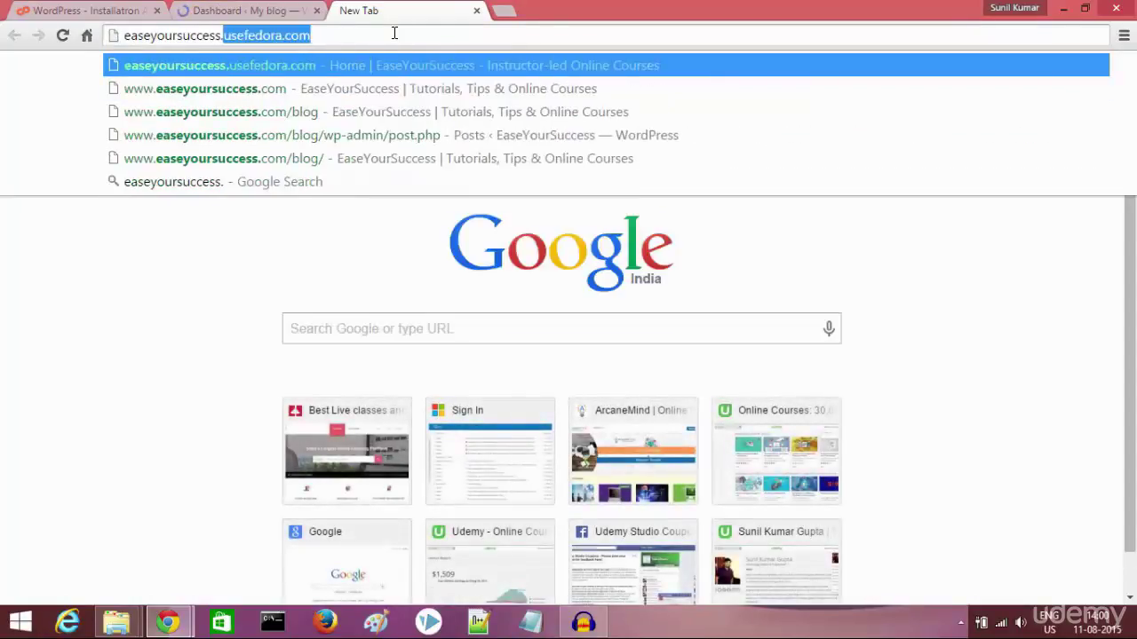
text(com/)
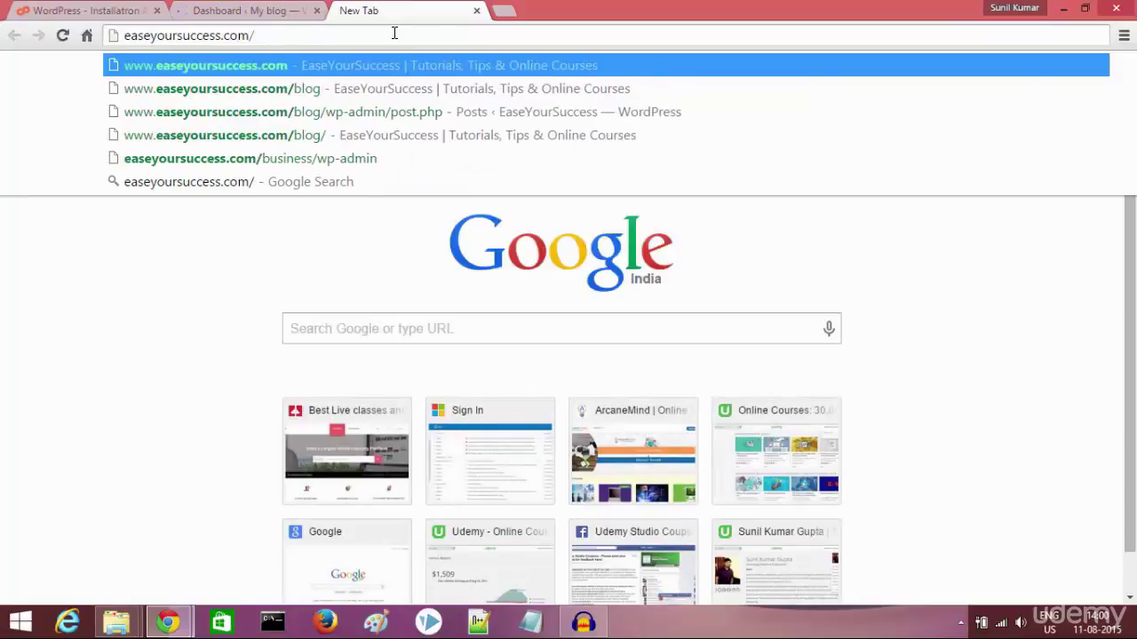
text(bi)
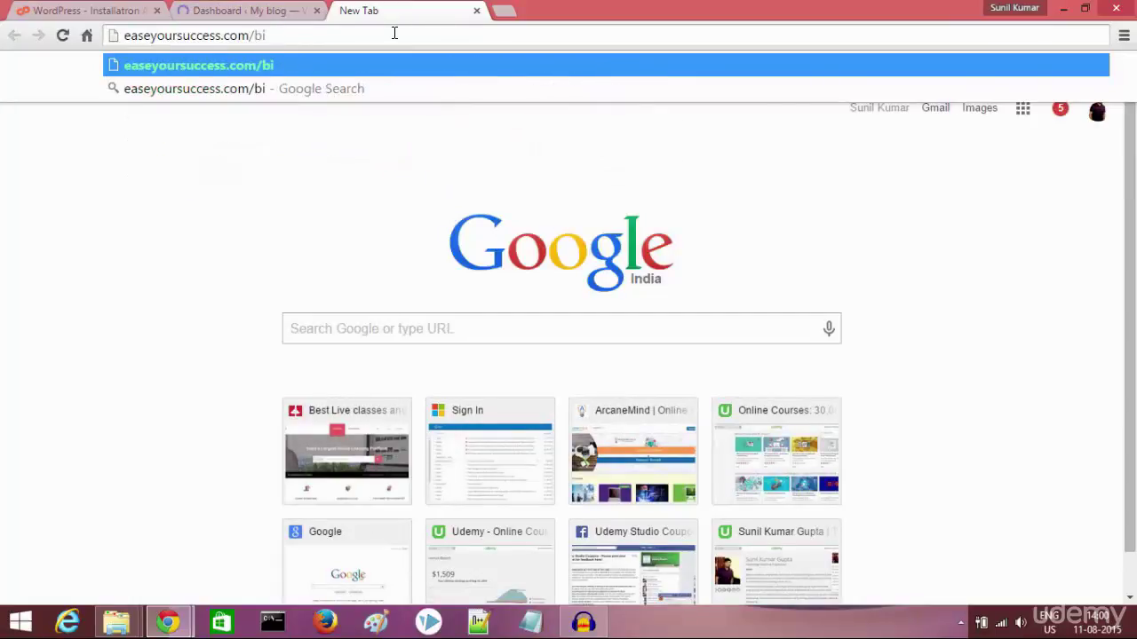
key(BackSpace)
text(ui)
key(BackSpace)
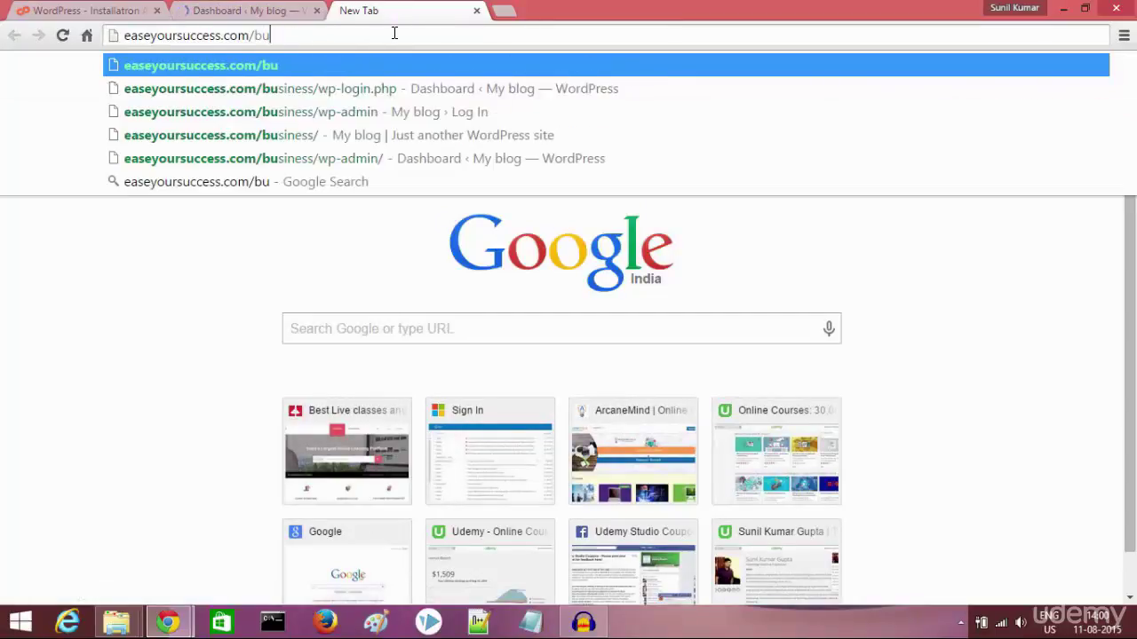
text(ni)
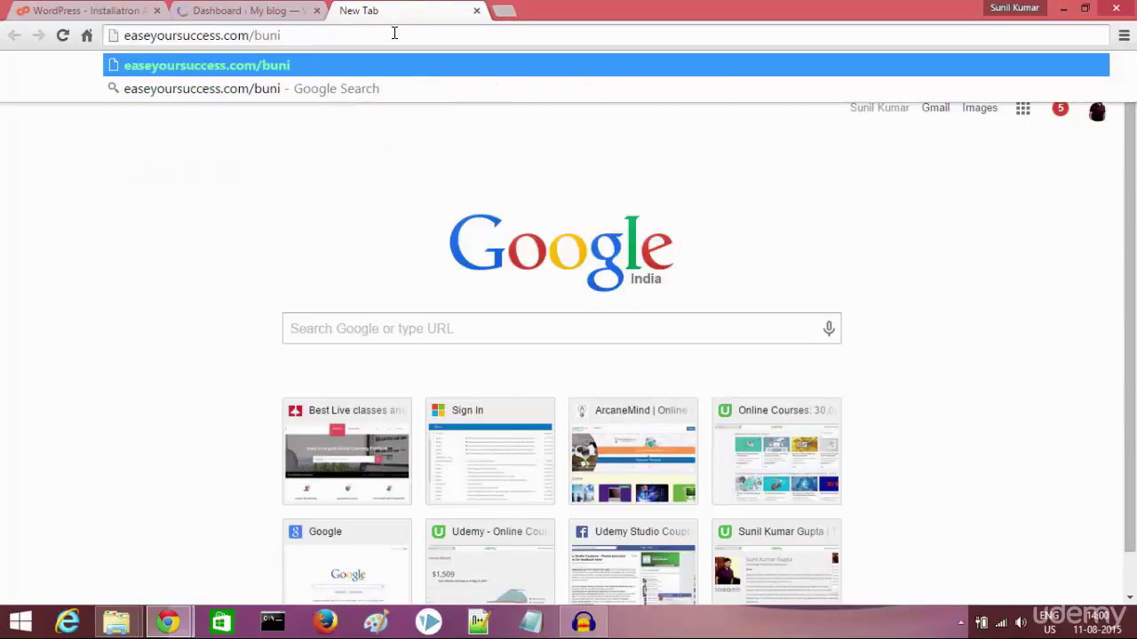
key(BackSpace)
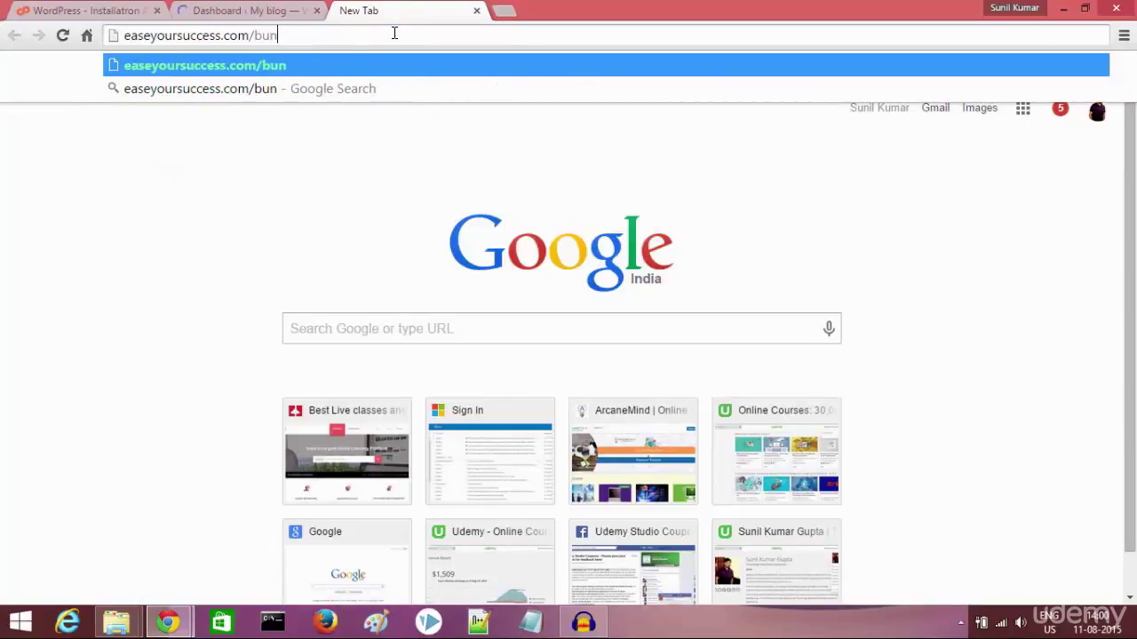
text(es)
key(BackSpace)
key(BackSpace)
key(BackSpace)
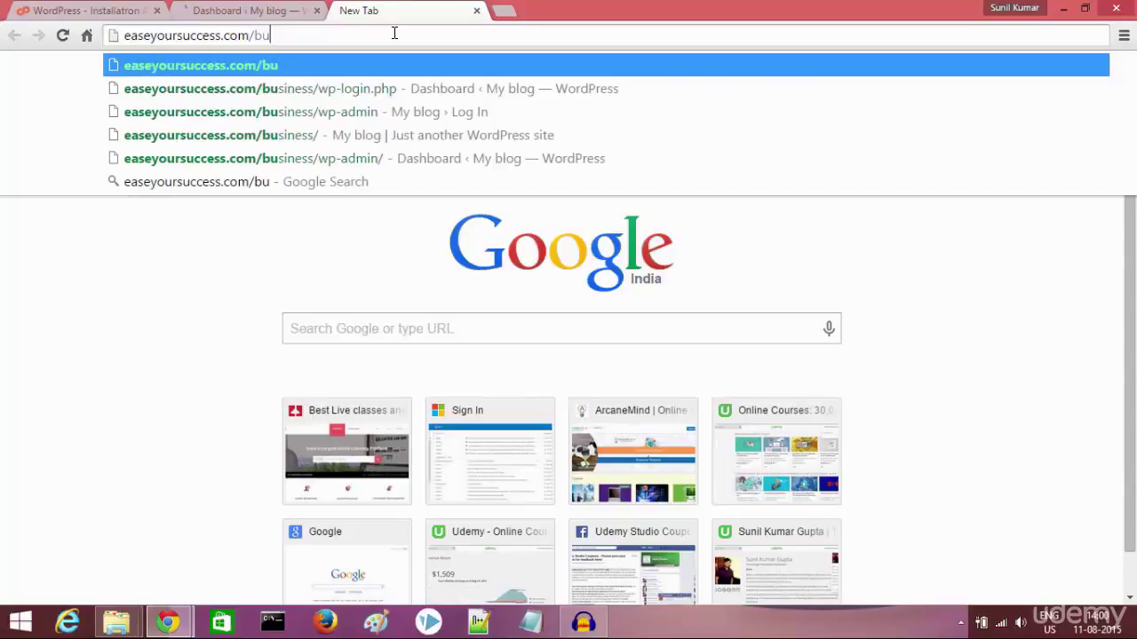
text(siness)
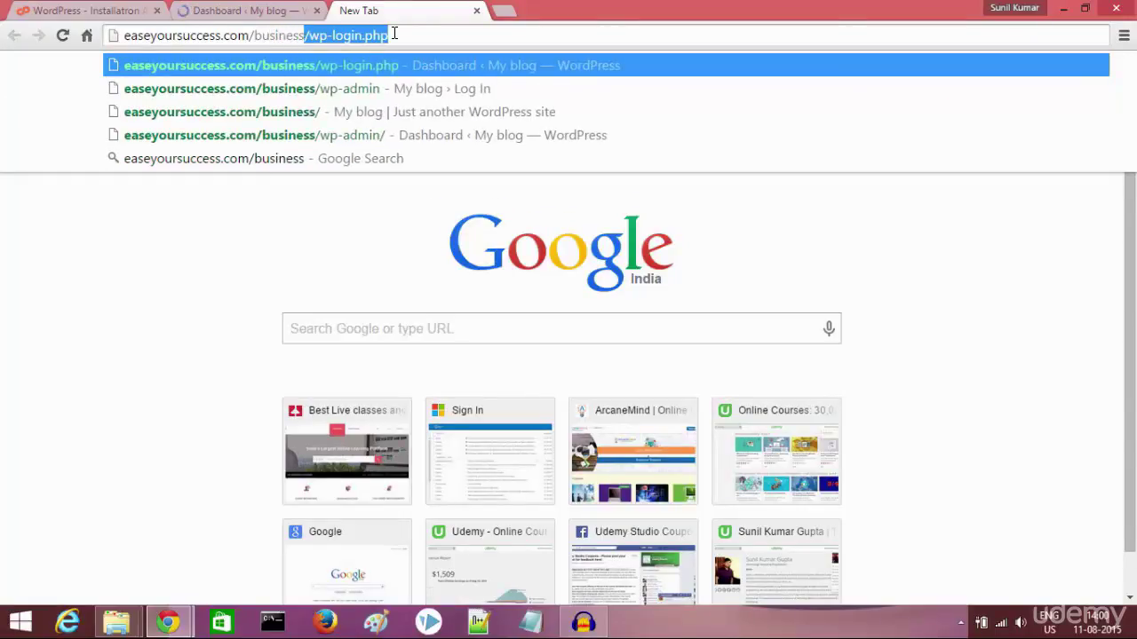
text(/wp-login)
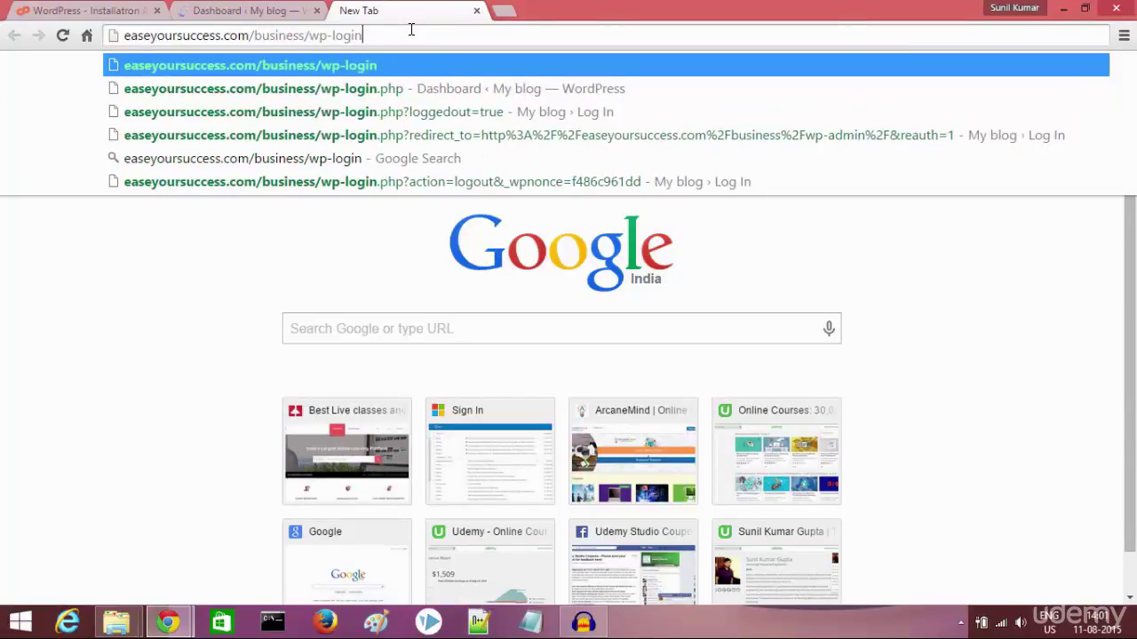
key(BackSpace)
key(BackSpace)
key(BackSpace)
key(BackSpace)
key(BackSpace)
key(BackSpace)
key(BackSpace)
key(BackSpace)
key(Return)
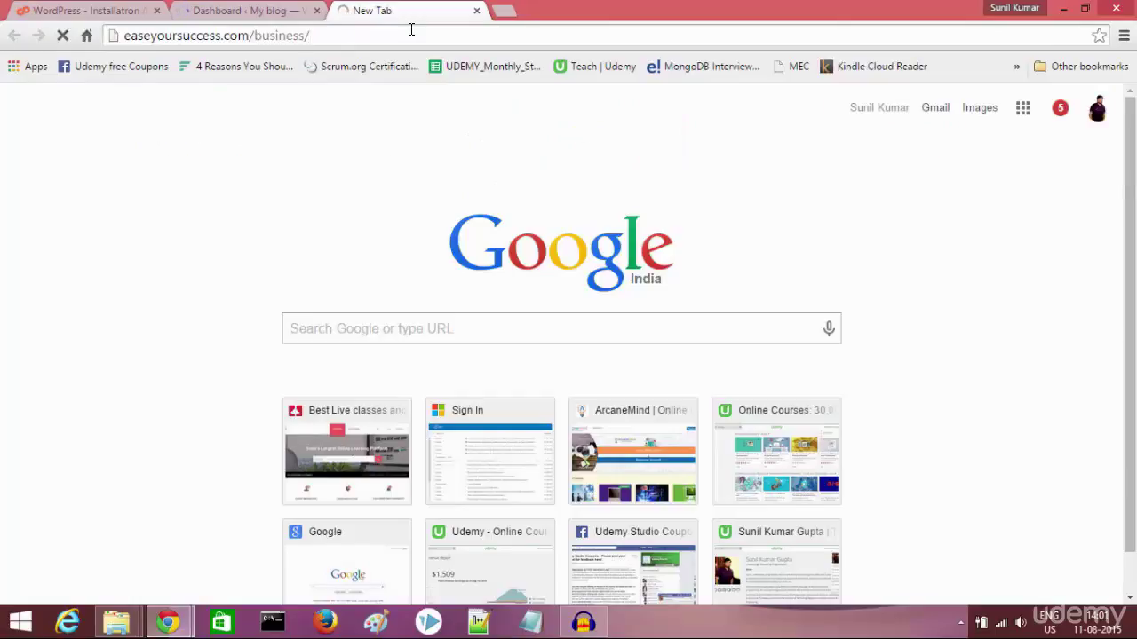
Return to the WordPress dashboard and let the browser save the login password for this site
click(253, 13)
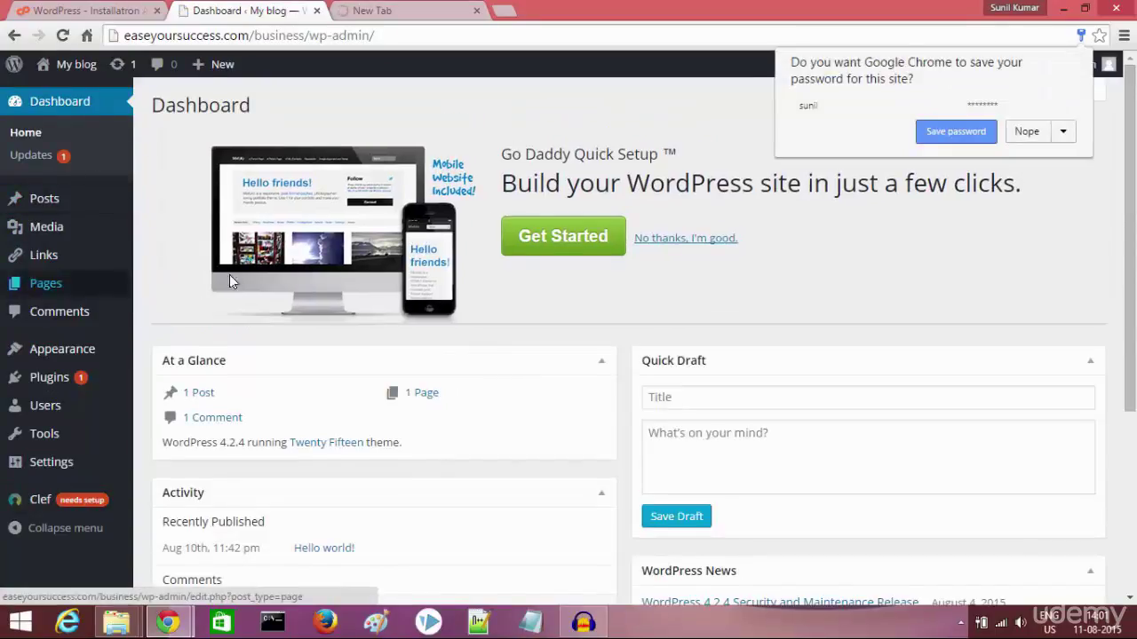
click(954, 132)
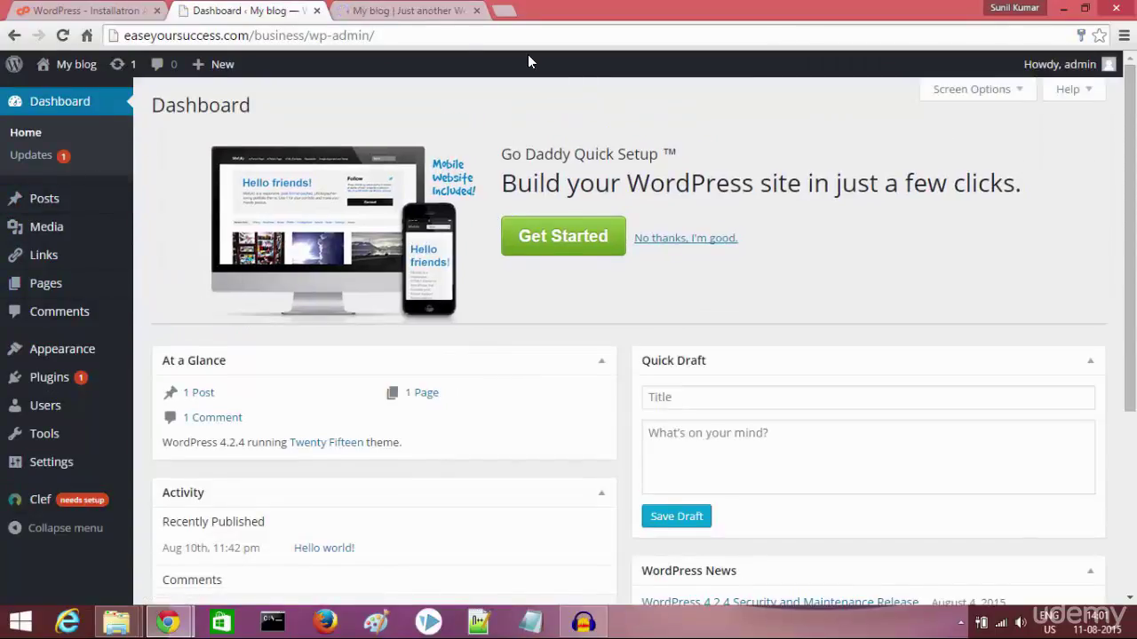
Examine the blog's public home page, including the tagline under the site title and the Hello world! post
click(396, 11)
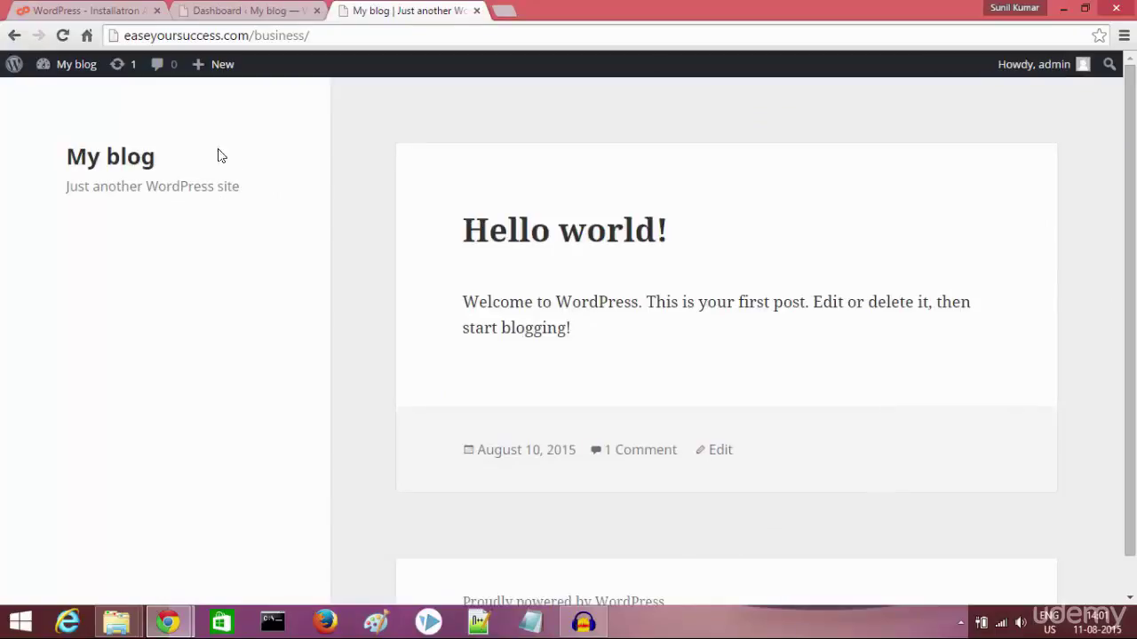
triple_click(143, 184)
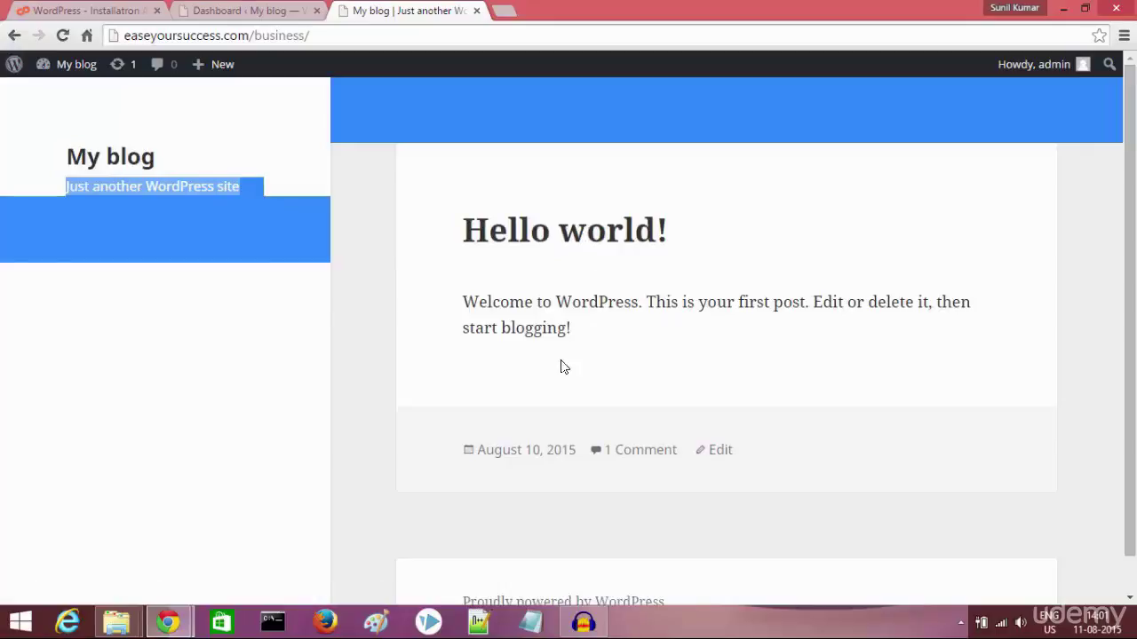
click(835, 358)
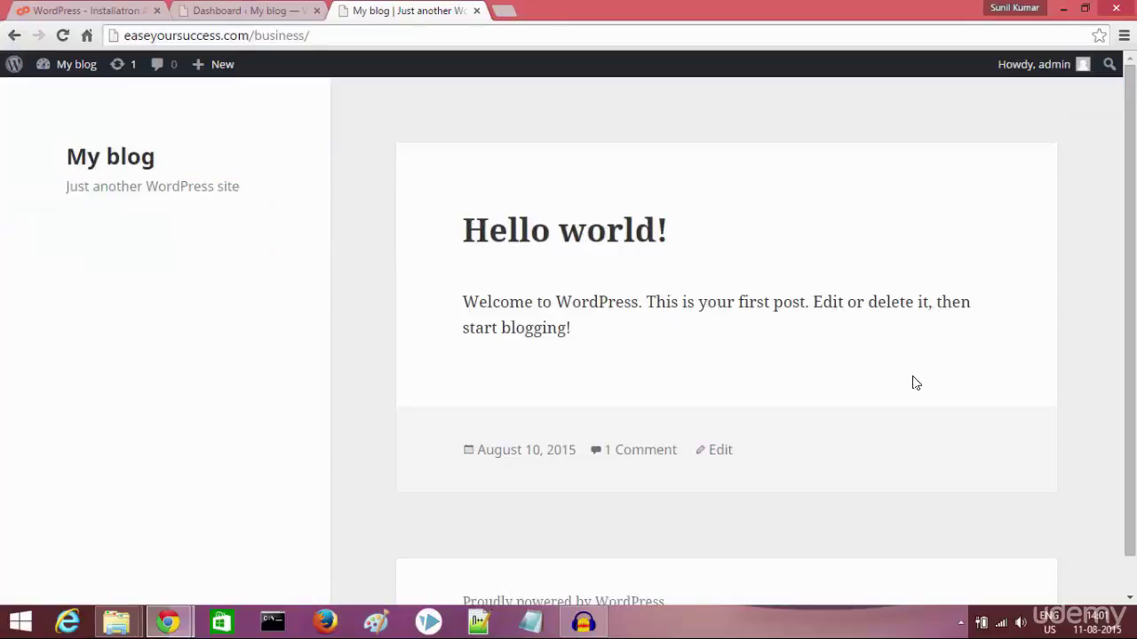
drag(1134, 379, 1119, 261)
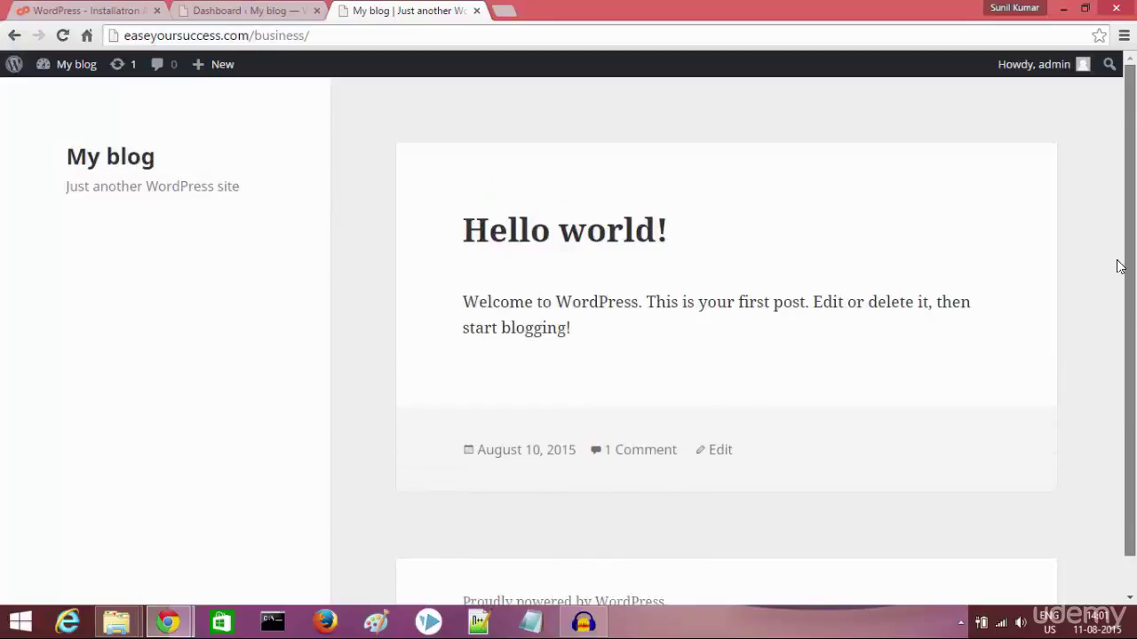
Return to the dashboard and review the options offered under My blog, Posts, Media, Links and Pages
click(242, 9)
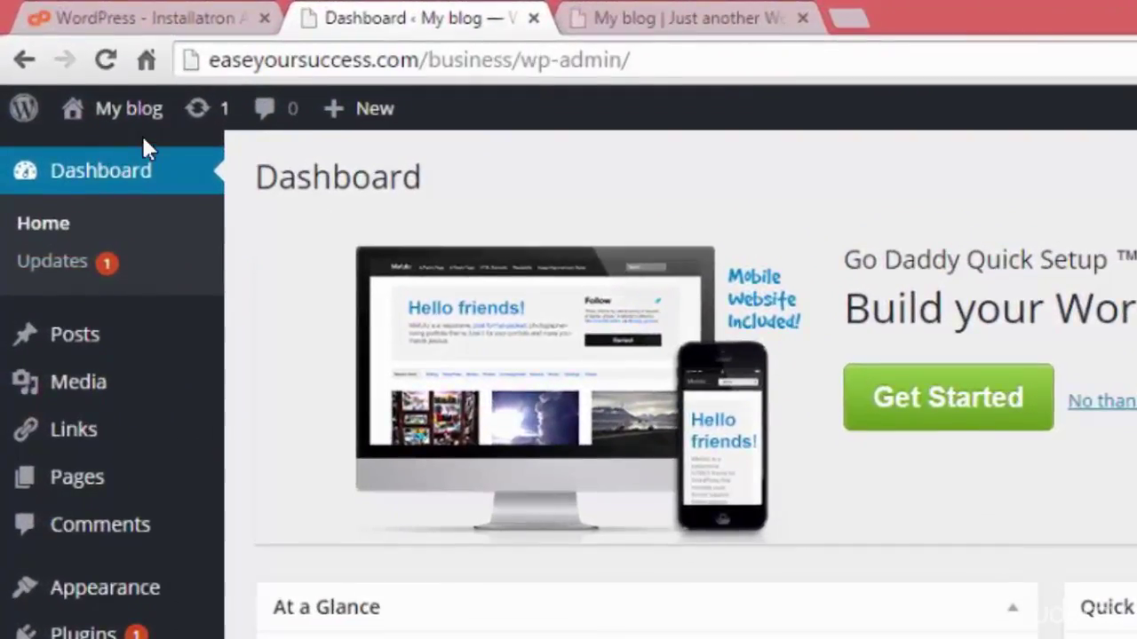
mouse_move(93, 85)
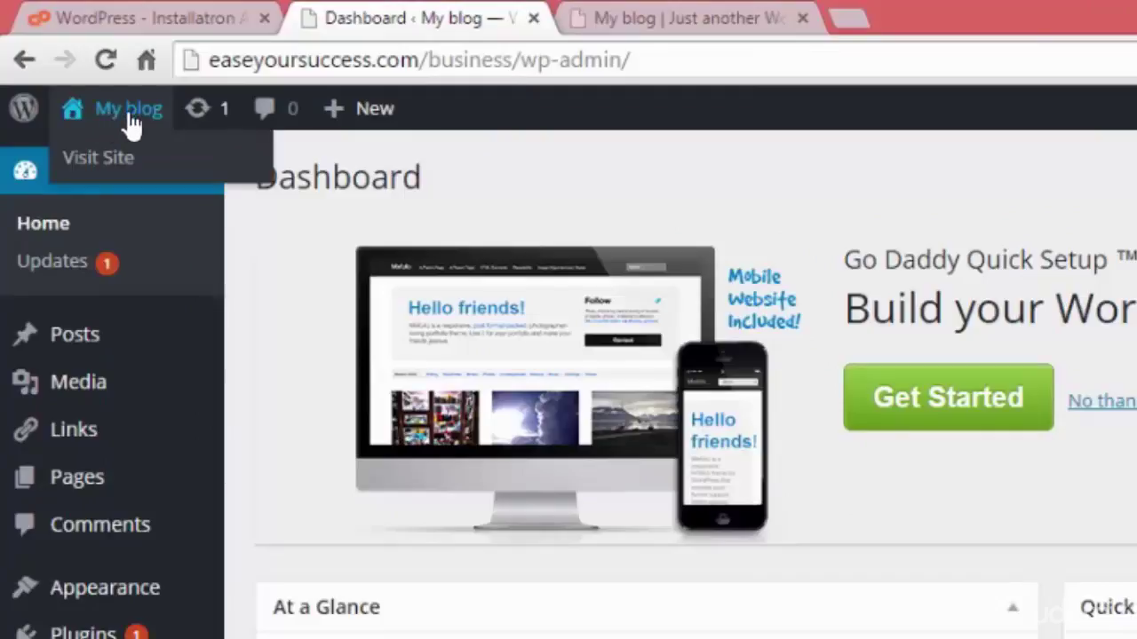
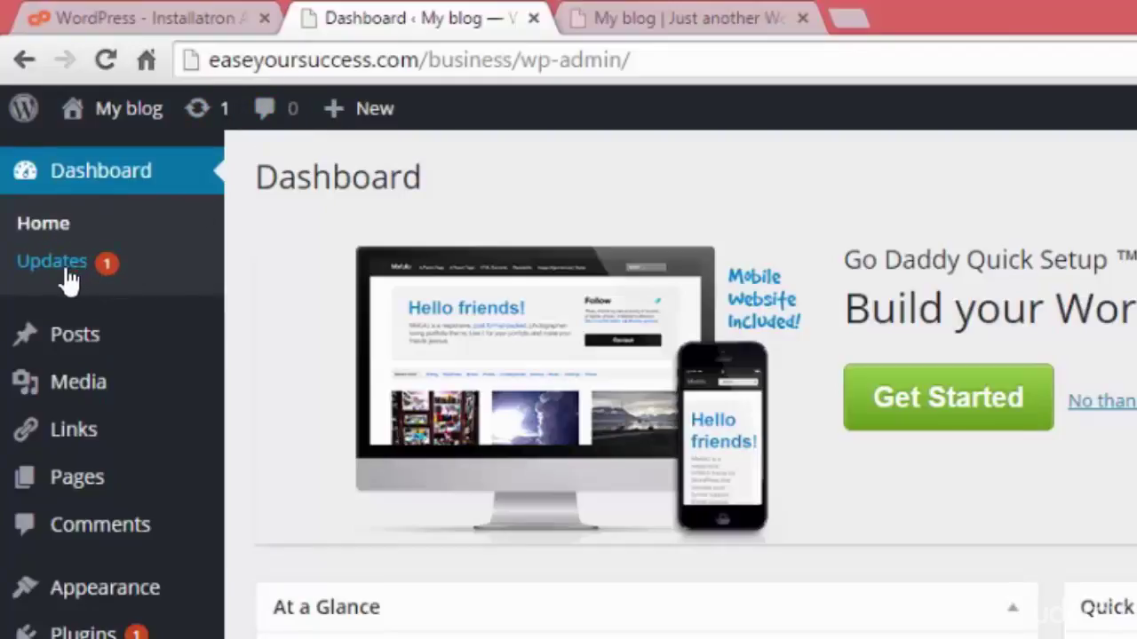
mouse_move(89, 346)
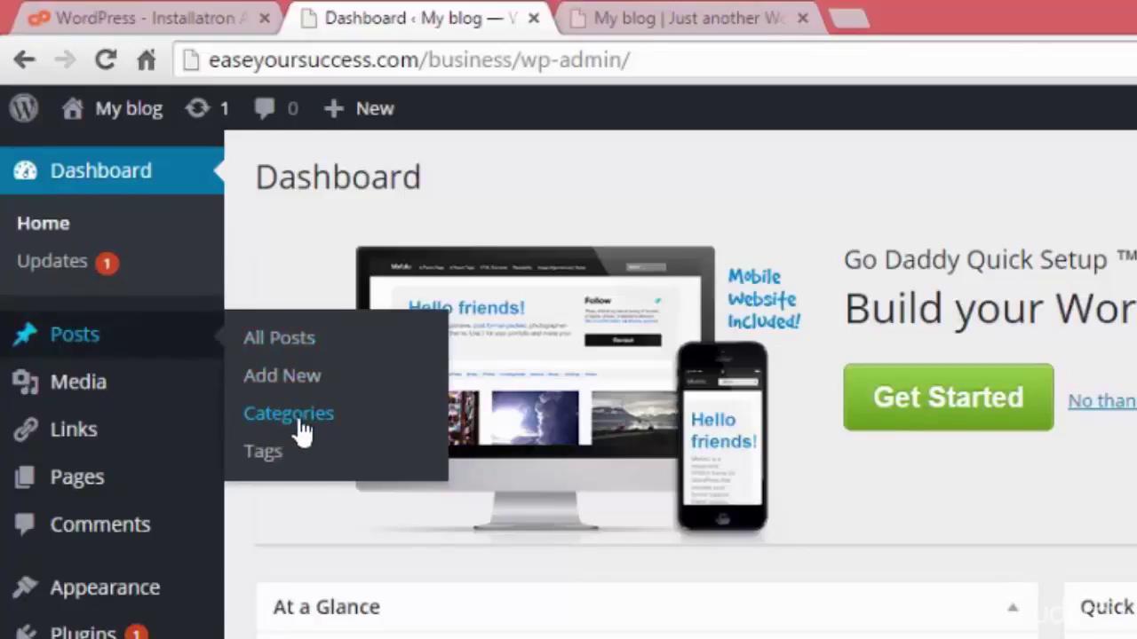
mouse_move(97, 388)
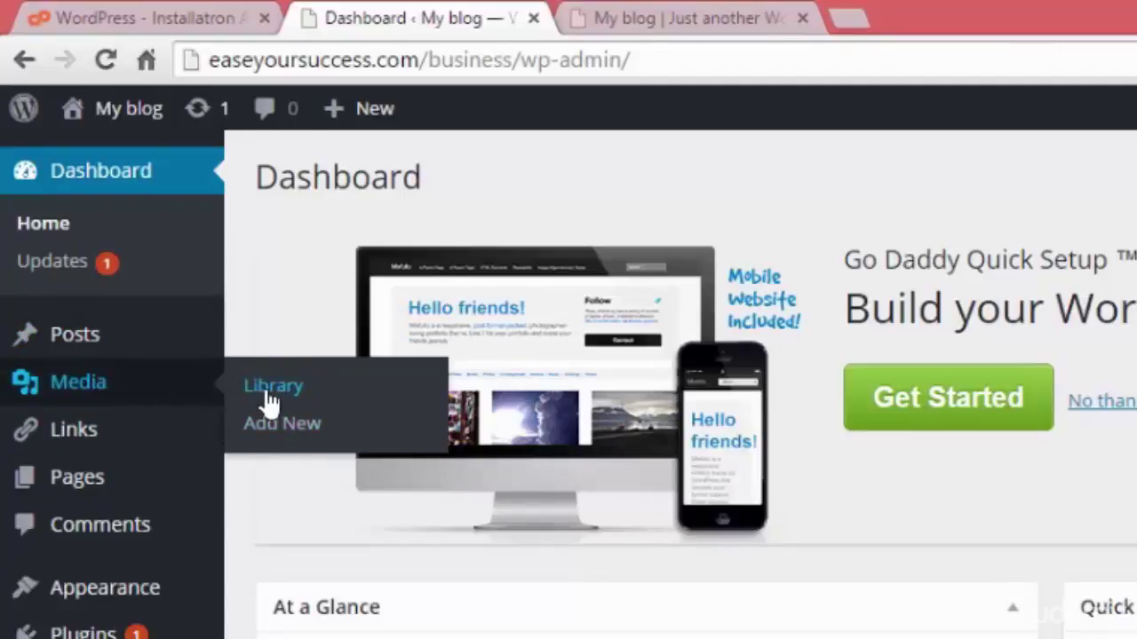
mouse_move(68, 444)
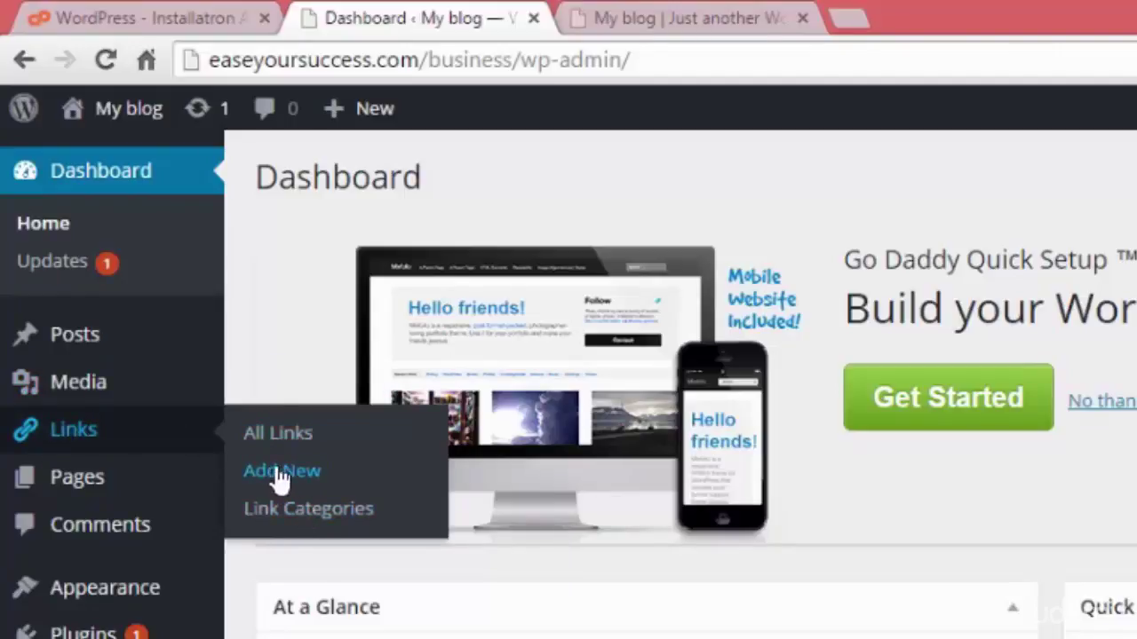
mouse_move(144, 484)
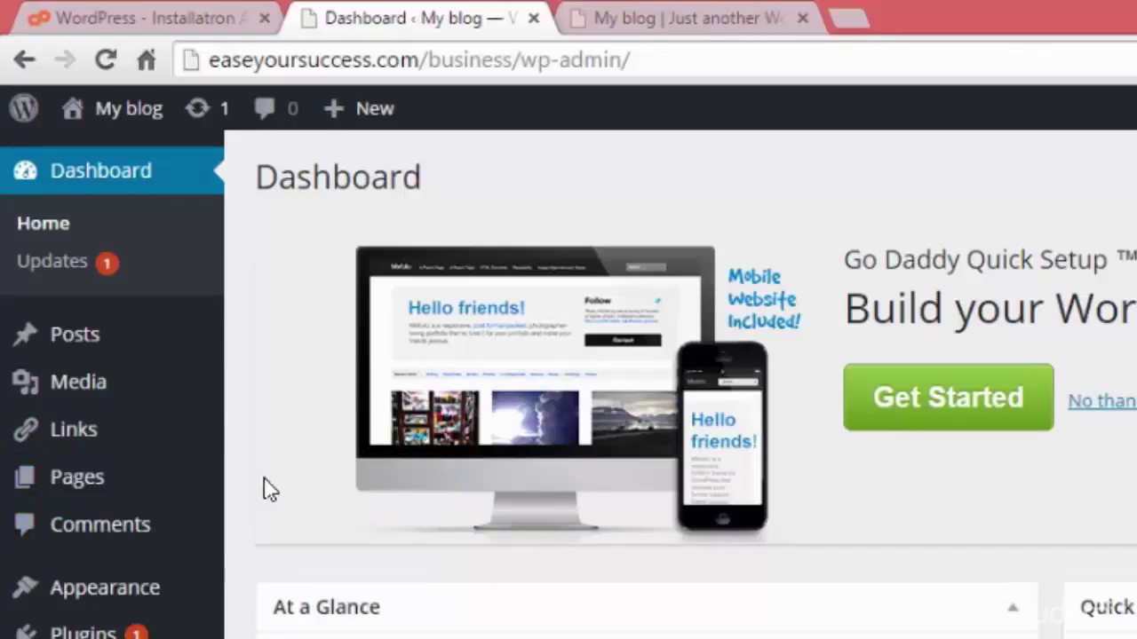
Open the site's comments list and examine the comment from Mr WordPress
click(137, 539)
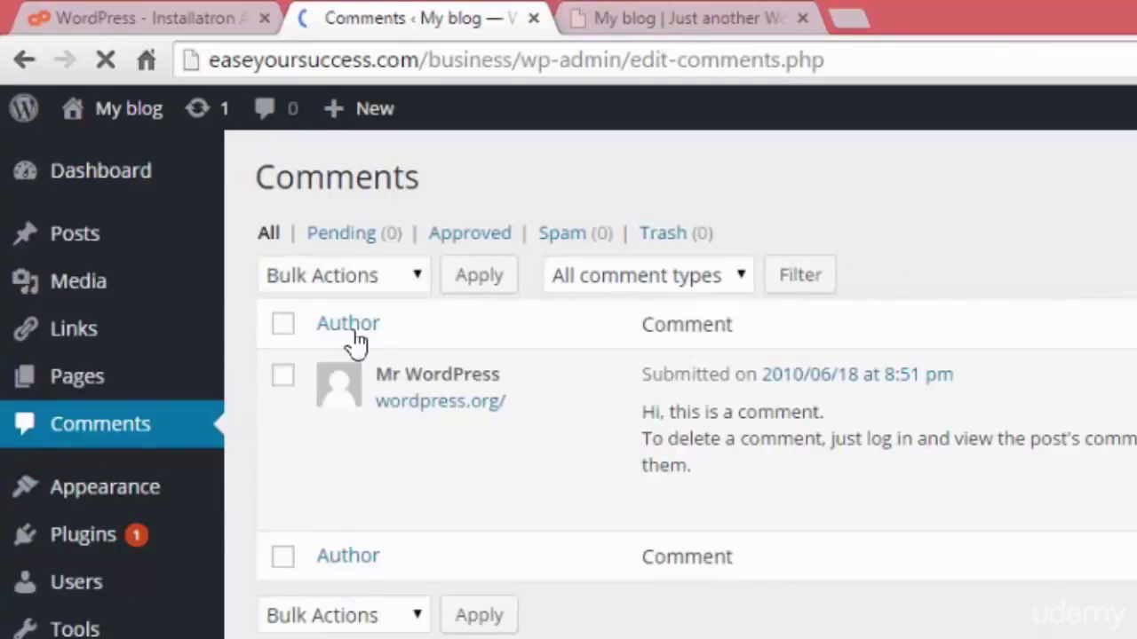
mouse_move(432, 417)
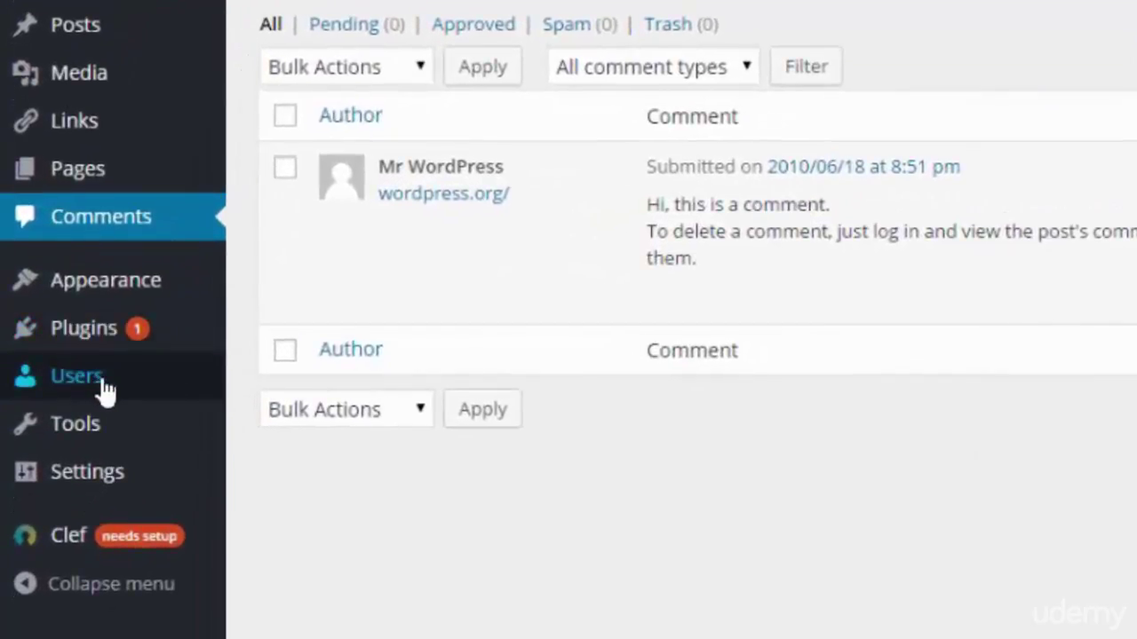
Open the list of all users and view the profile settings of the administrator account
click(105, 390)
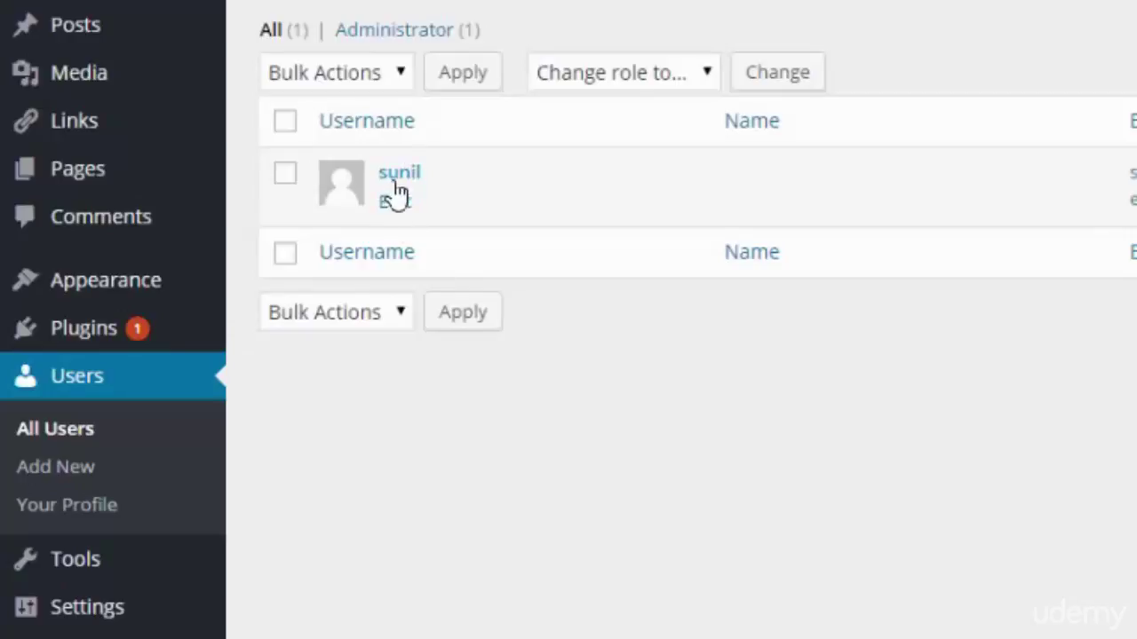
mouse_move(424, 197)
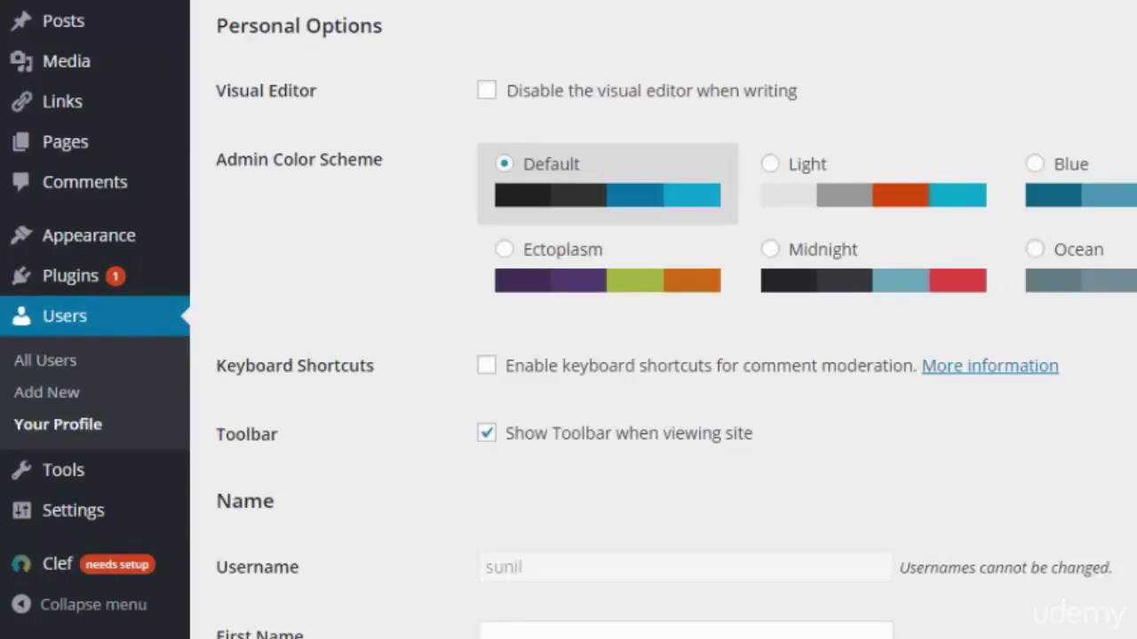
Examine the profile page's personal options, name, contact, biography and password fields, including the choices for the publicly displayed name
scroll(961, 229, down, 6)
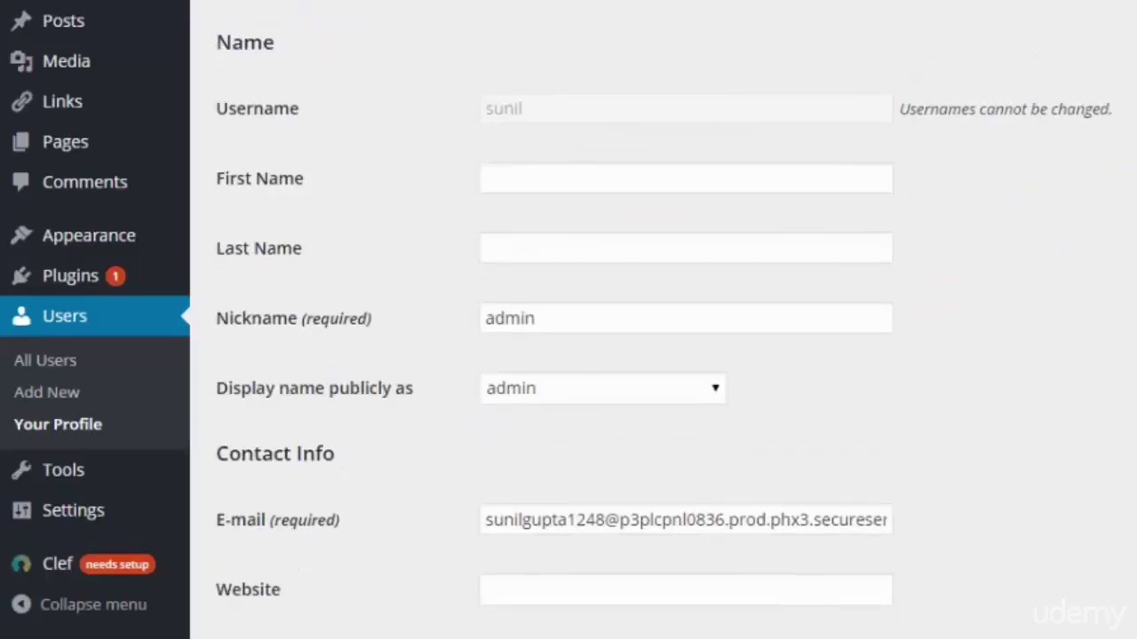
scroll(960, 229, up, 6)
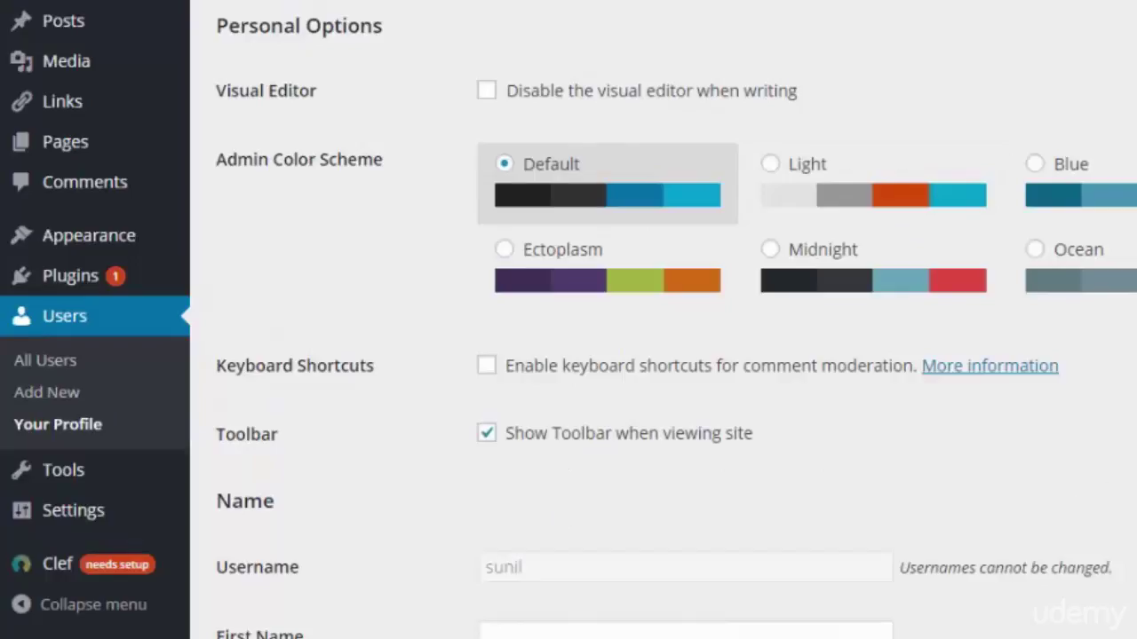
scroll(568, 320, down, 5)
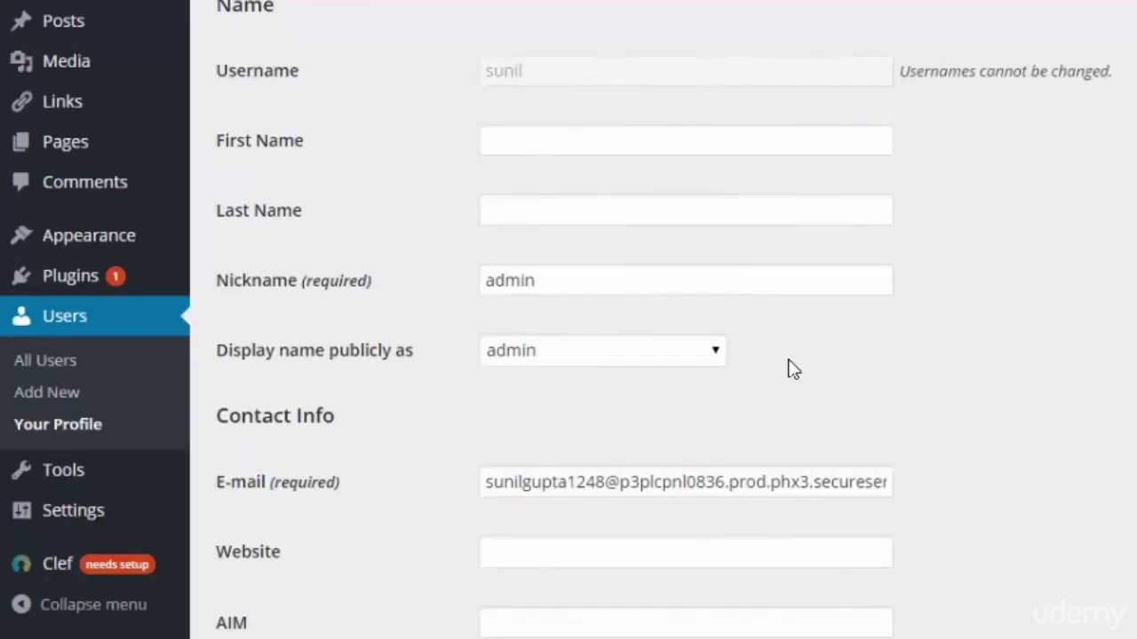
click(670, 358)
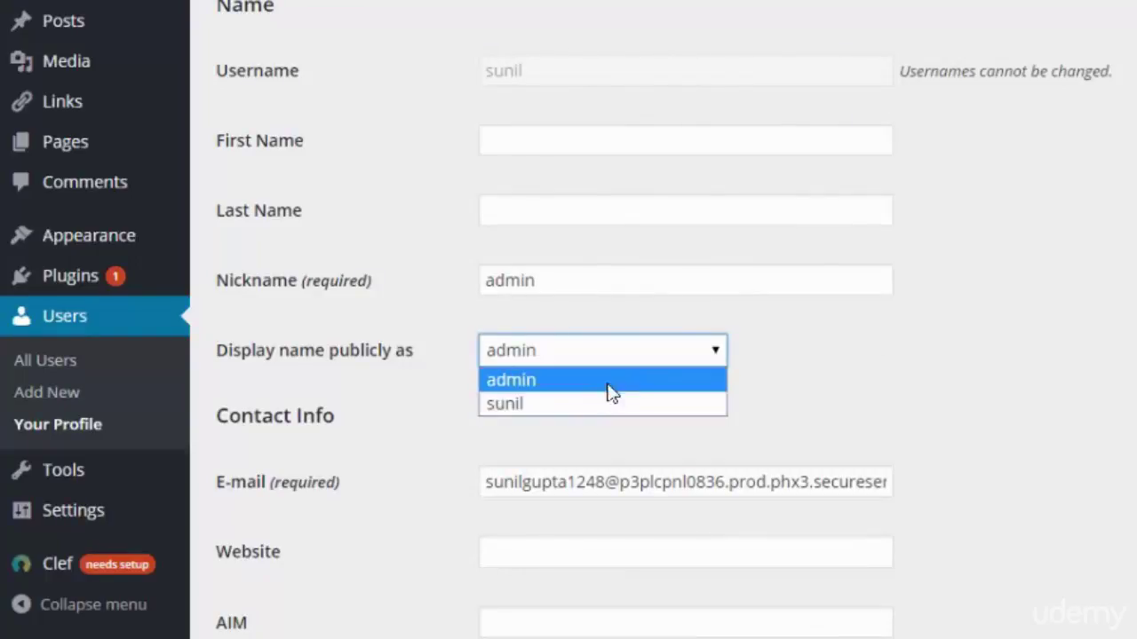
click(873, 315)
click(657, 277)
double_click(657, 276)
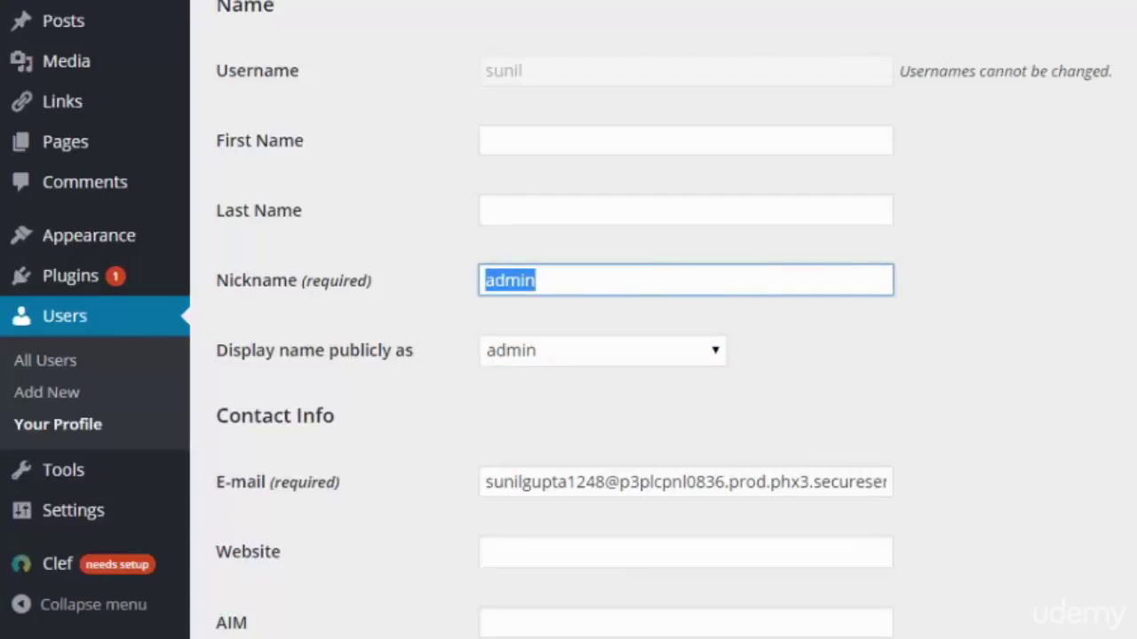
scroll(663, 320, down, 7)
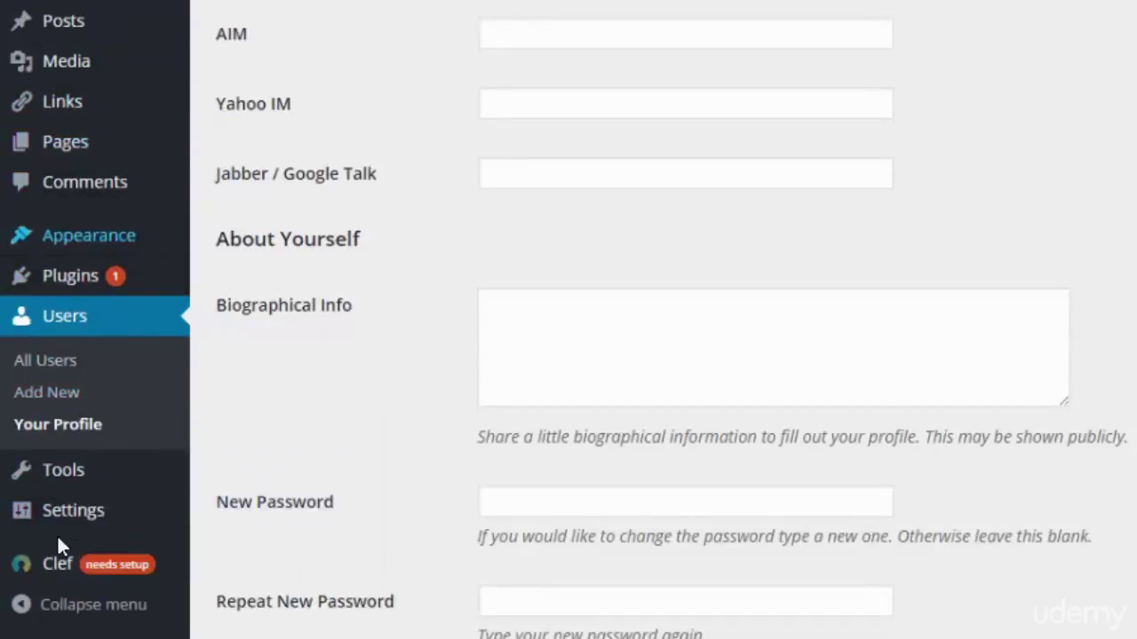
Review the options offered under Tools, Settings and Plugins in the dashboard
mouse_move(94, 480)
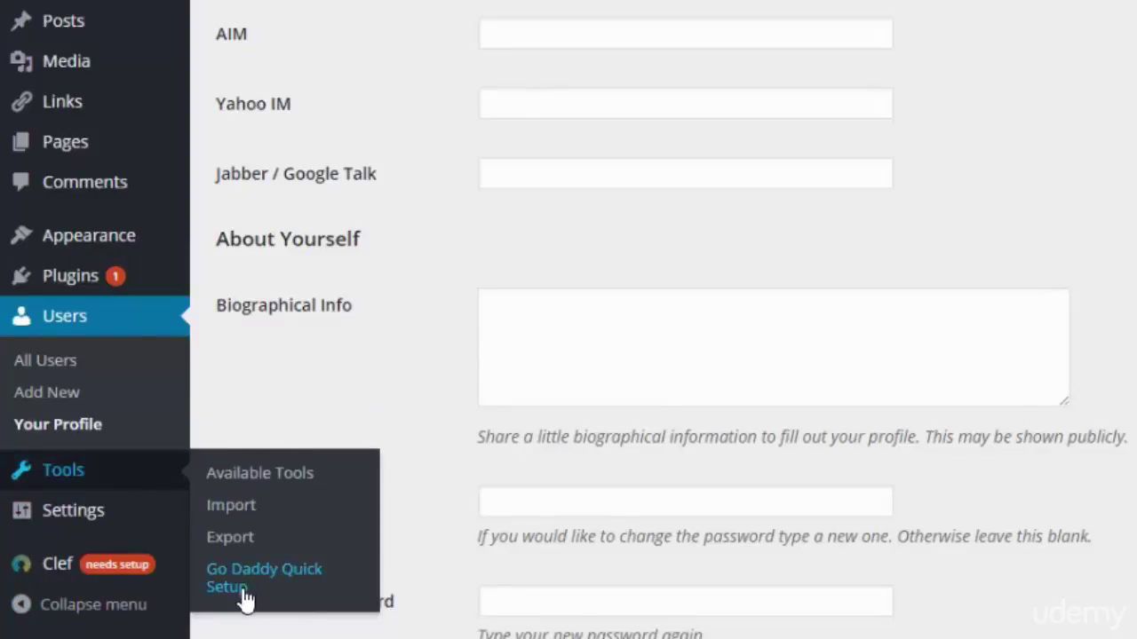
mouse_move(86, 524)
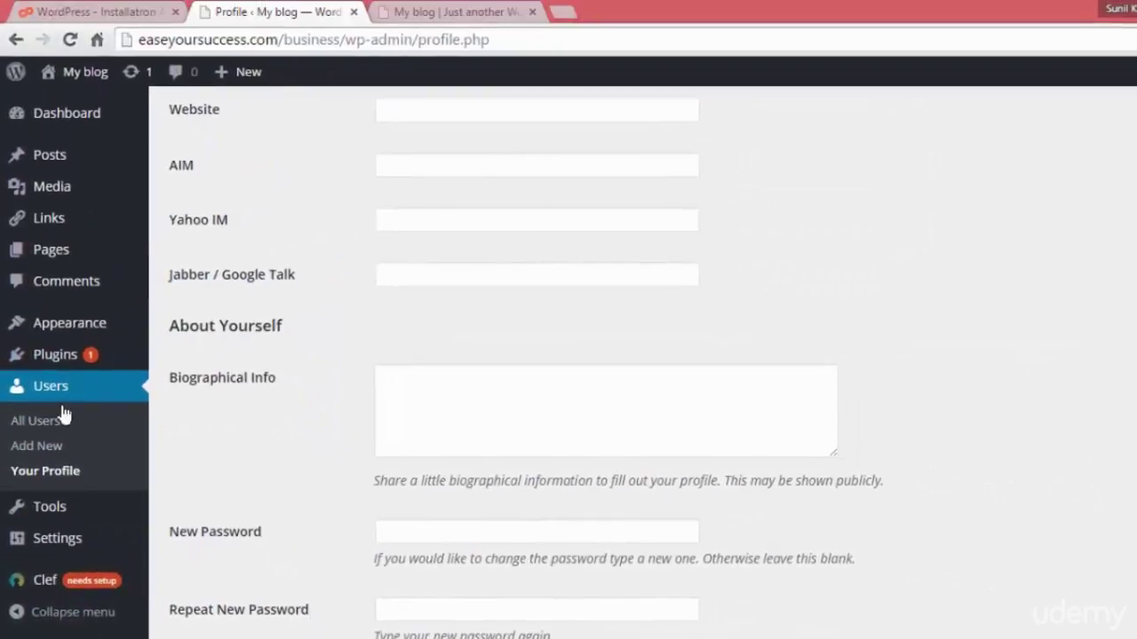
mouse_move(148, 149)
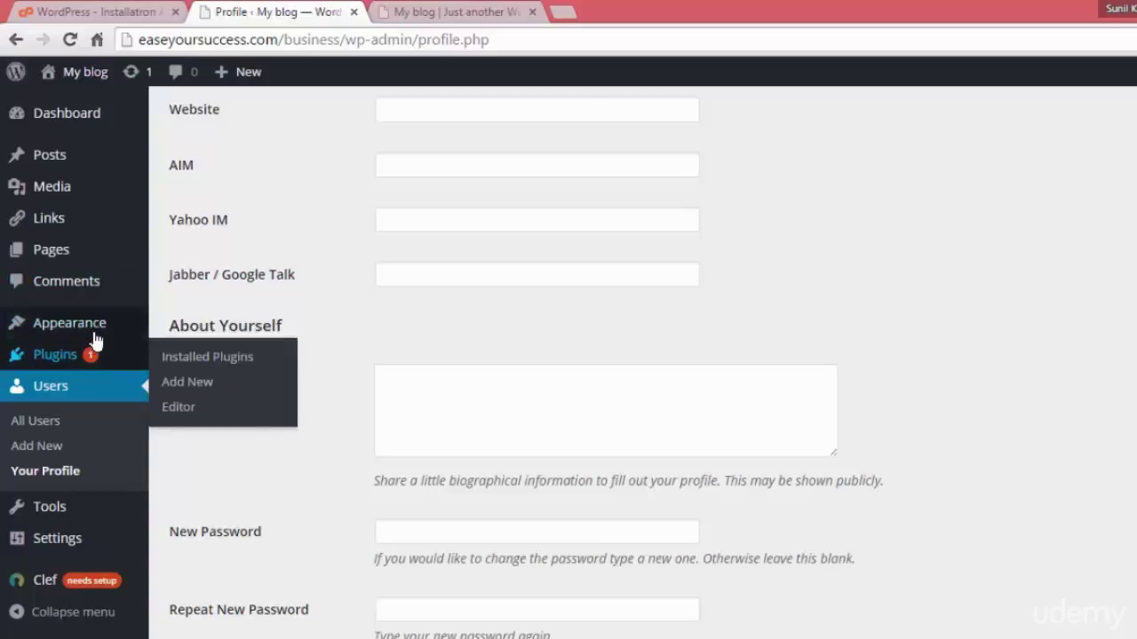
Open the Customizer for the site's appearance and expand the description of what it does
mouse_move(114, 328)
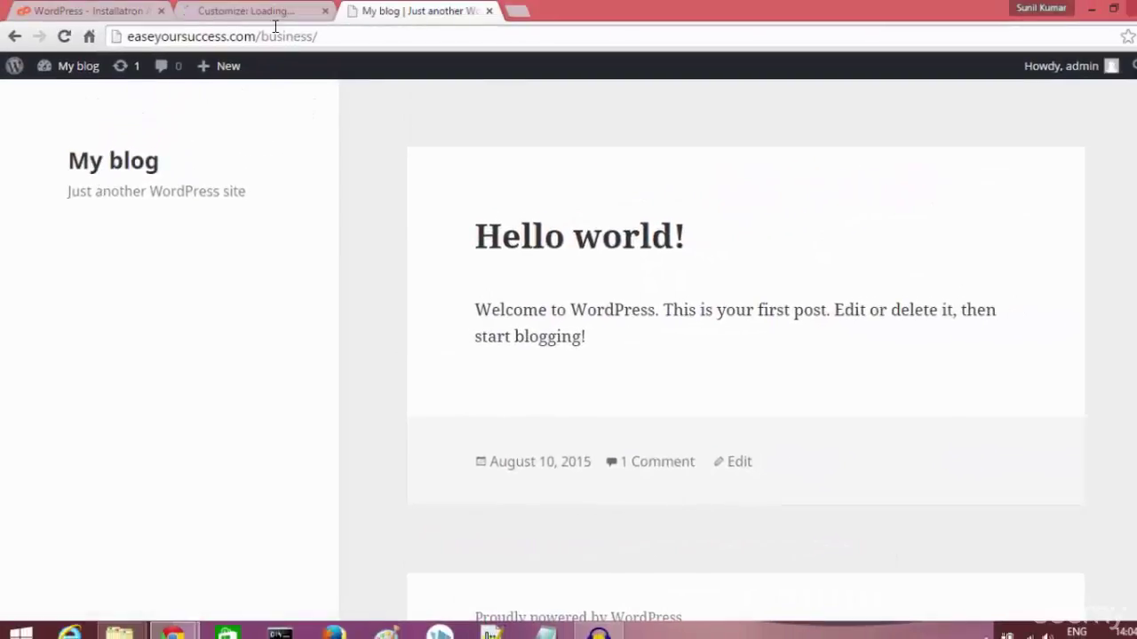
click(237, 10)
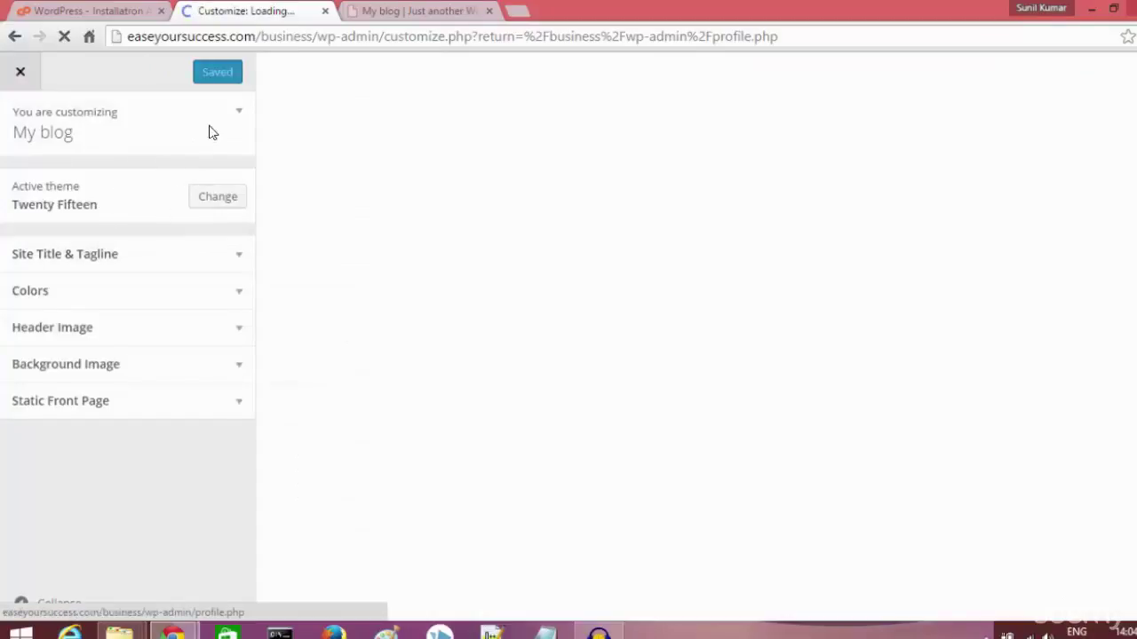
click(238, 114)
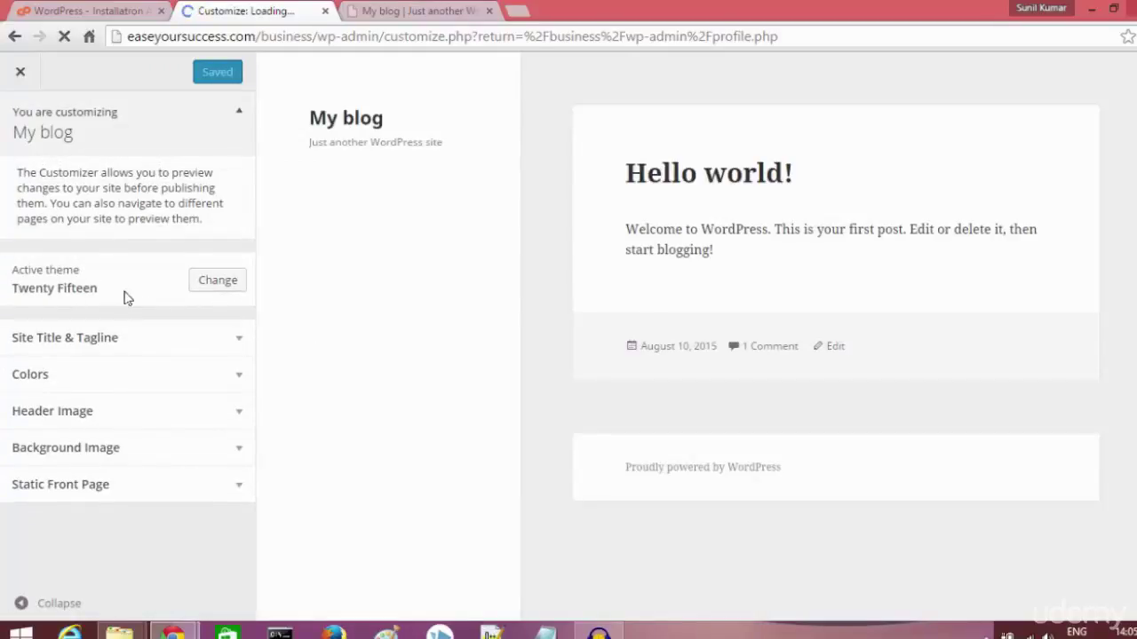
Set the site title to EaseYourSuccess
click(158, 345)
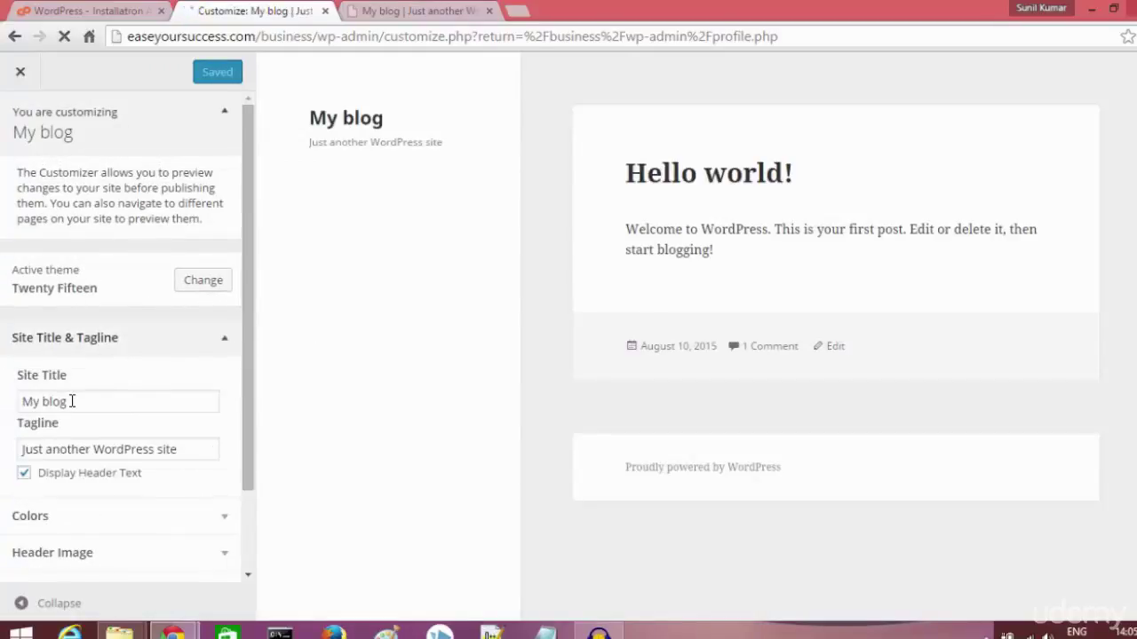
double_click(72, 402)
text(Eas)
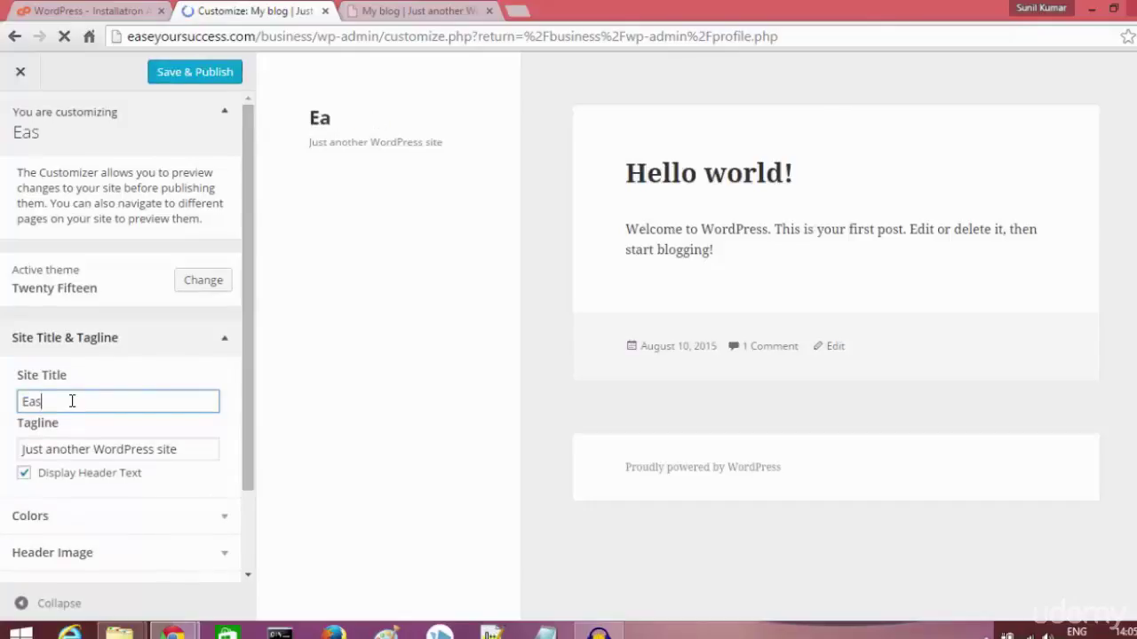
text(eYour)
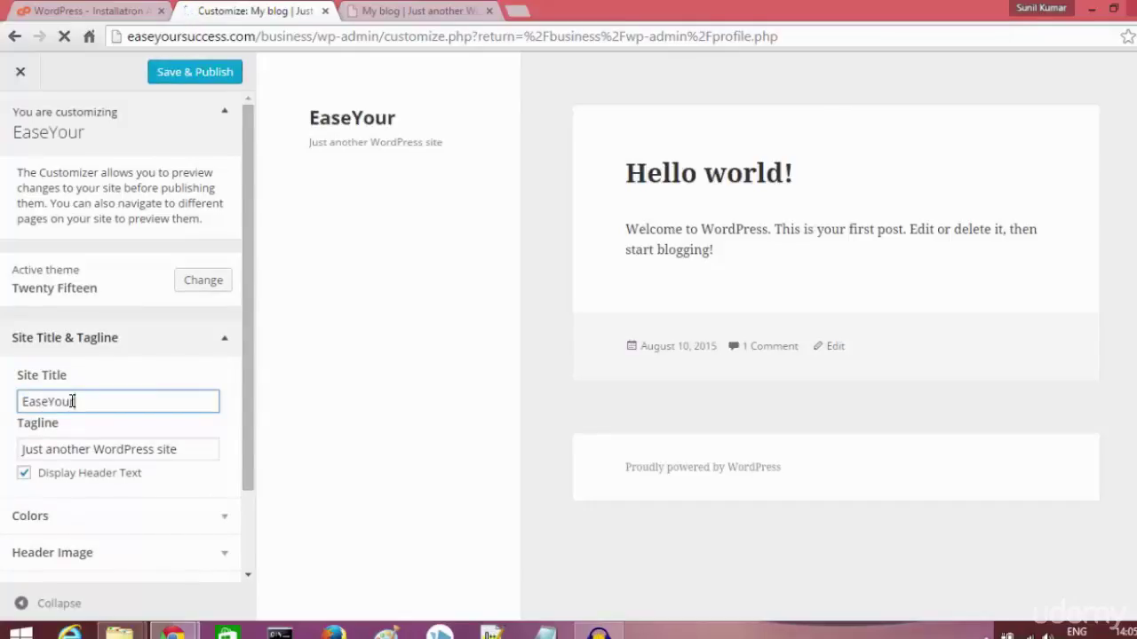
text(Success)
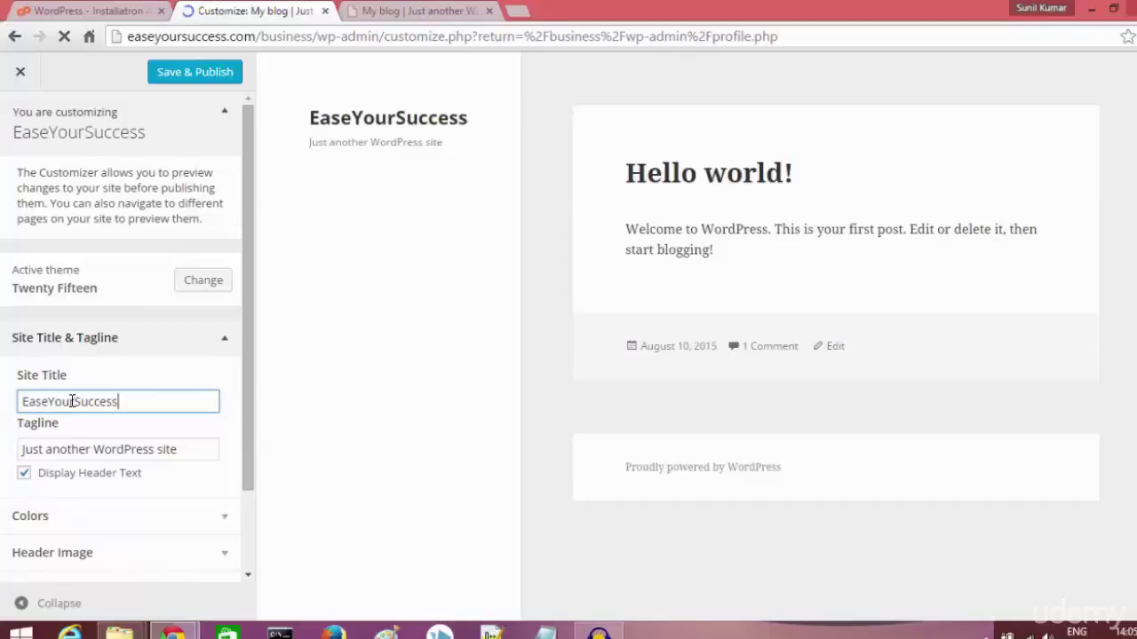
Replace the tagline with "Tutorials, Tips & Online Courses" and check it in the site preview
triple_click(105, 448)
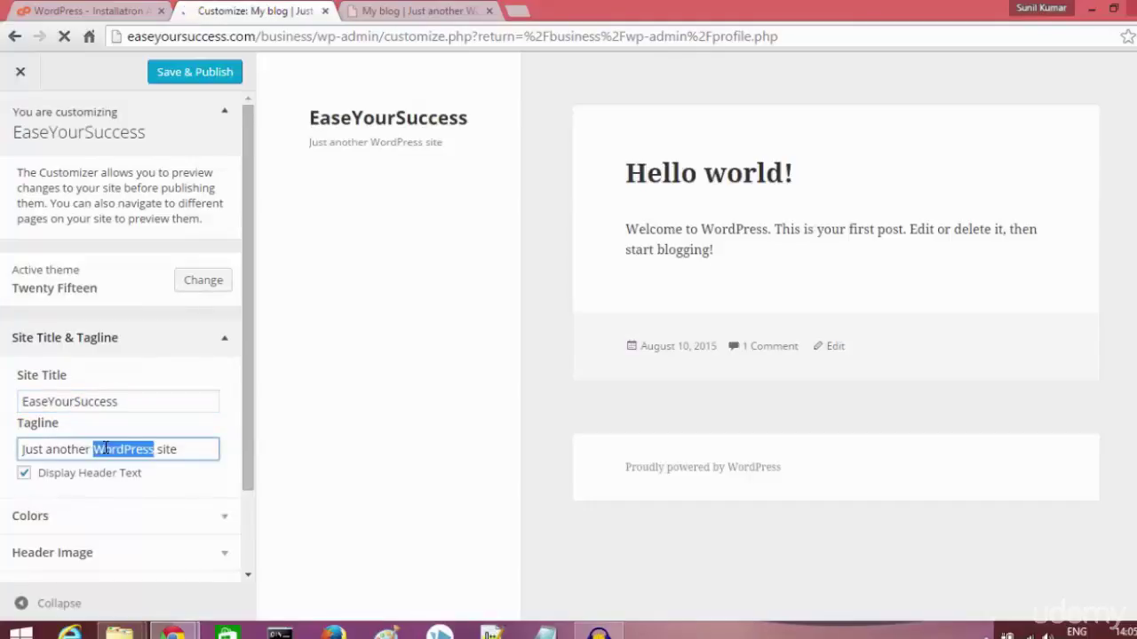
click(147, 400)
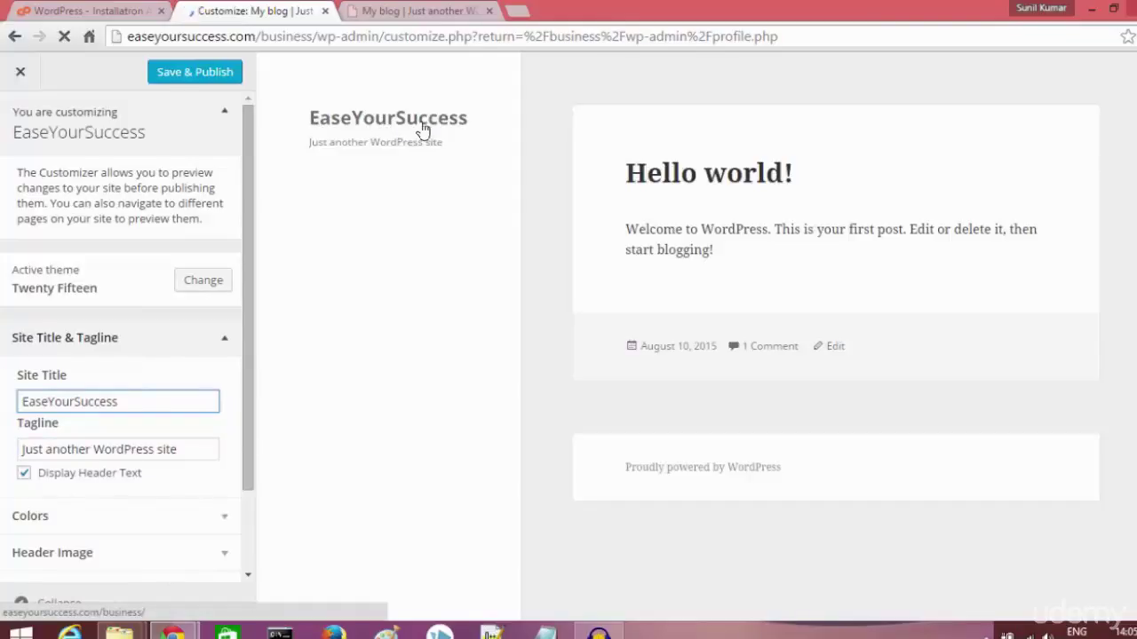
triple_click(140, 448)
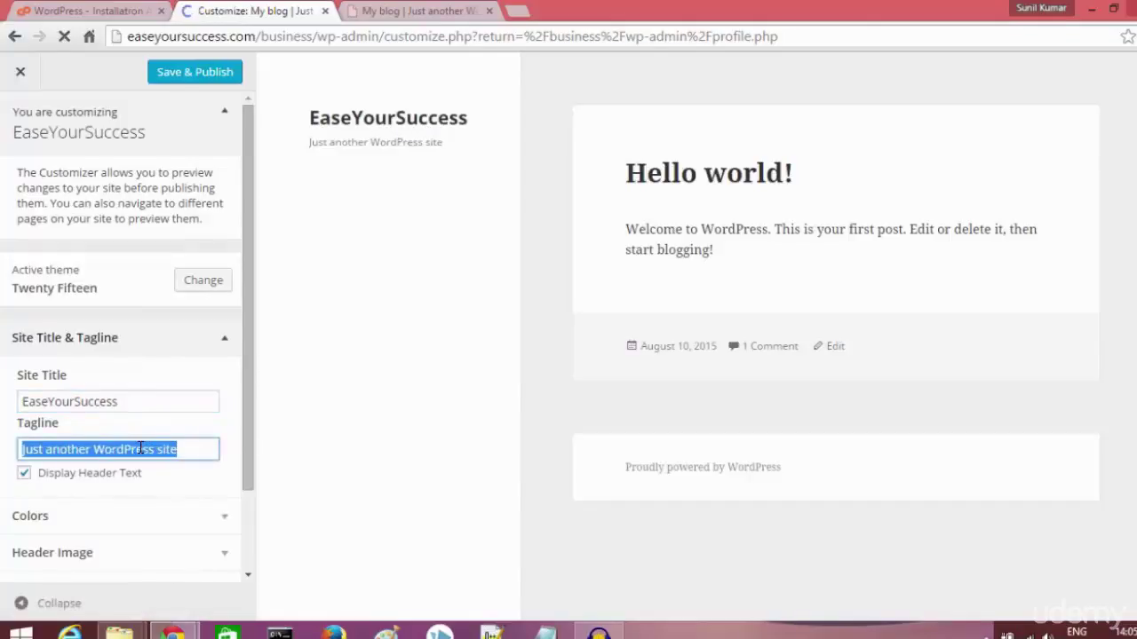
text(Tutorials, Tips & Online Co)
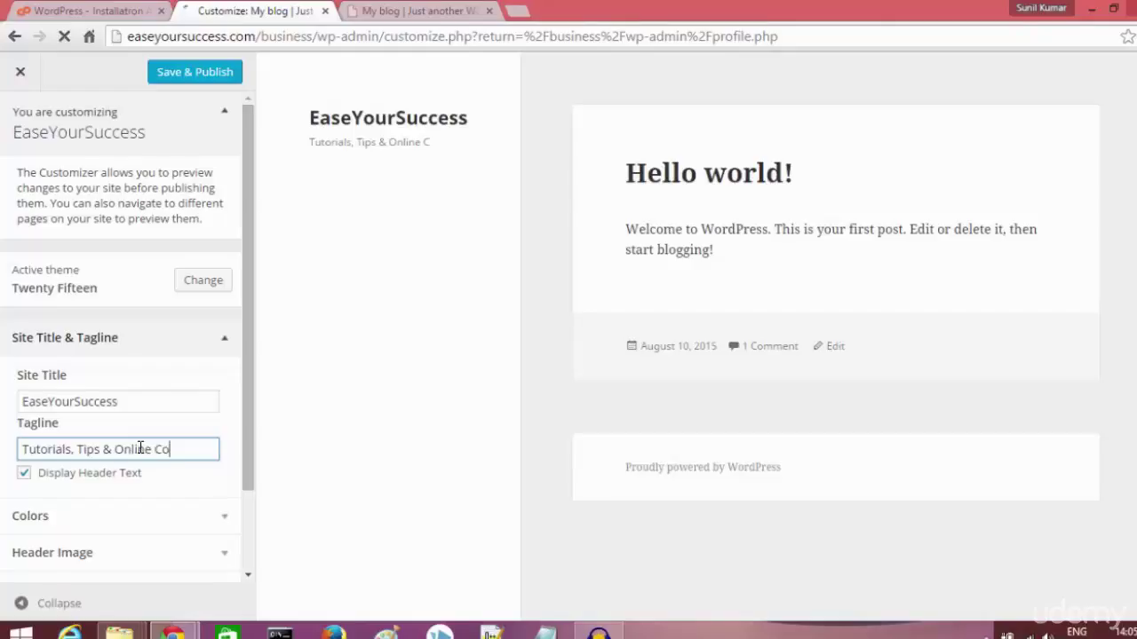
text(es)
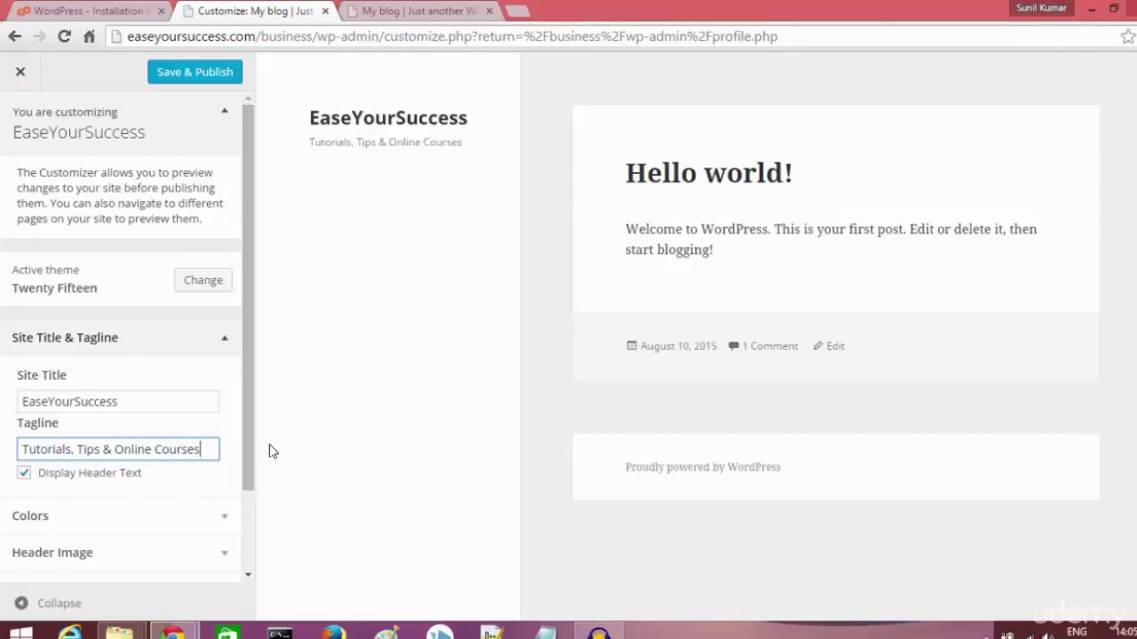
triple_click(393, 147)
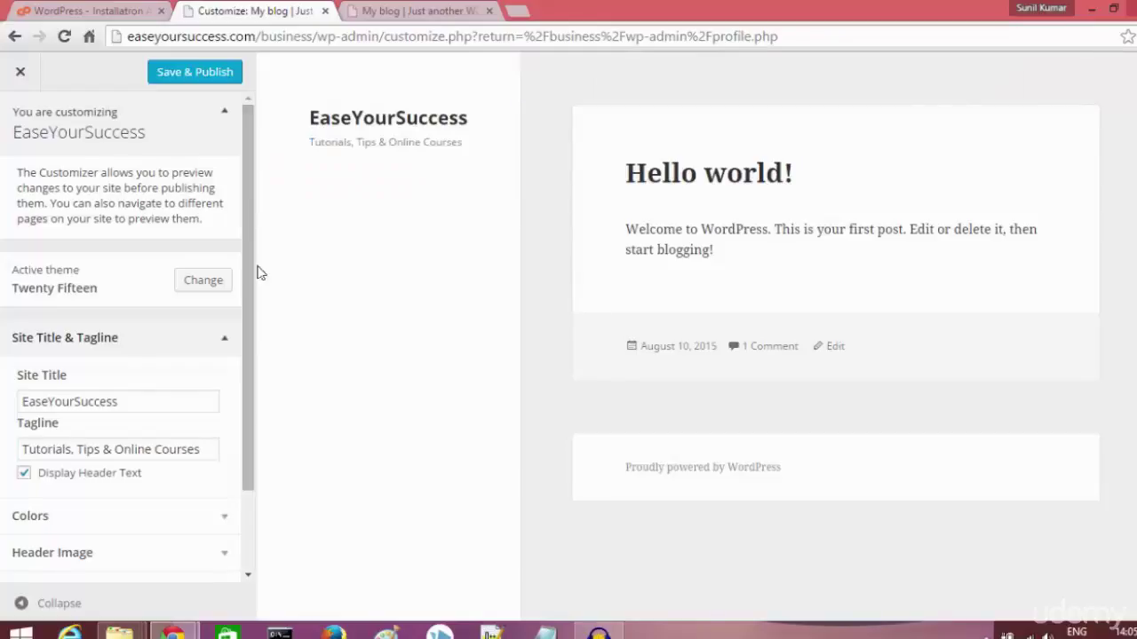
Preview the Pink base color scheme on the site, and restore the Default scheme
drag(245, 277, 263, 374)
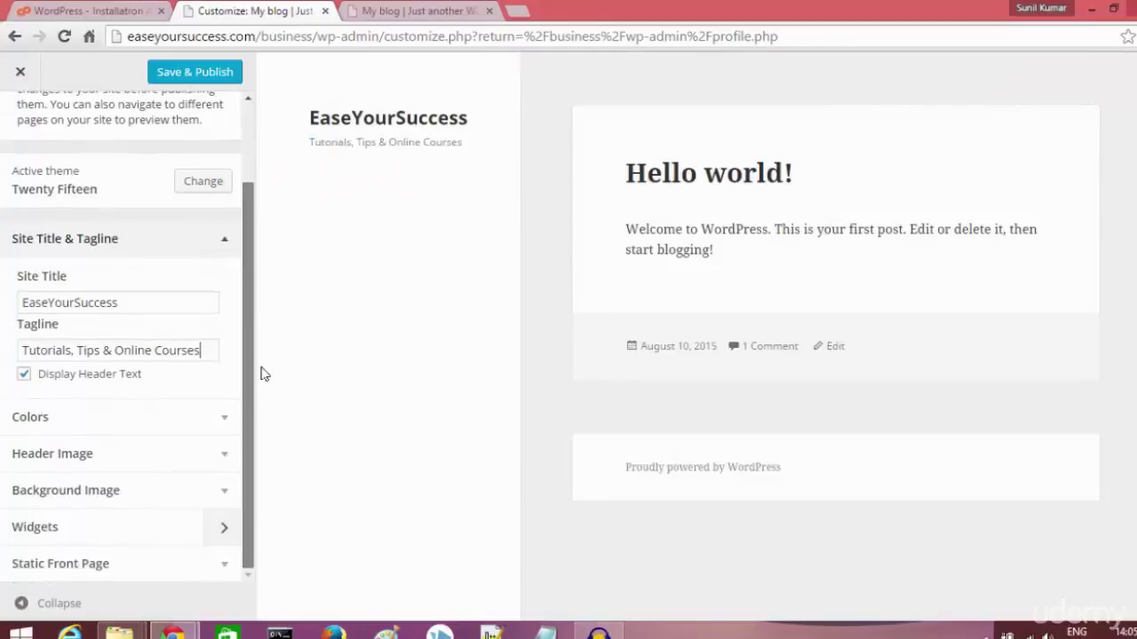
click(202, 423)
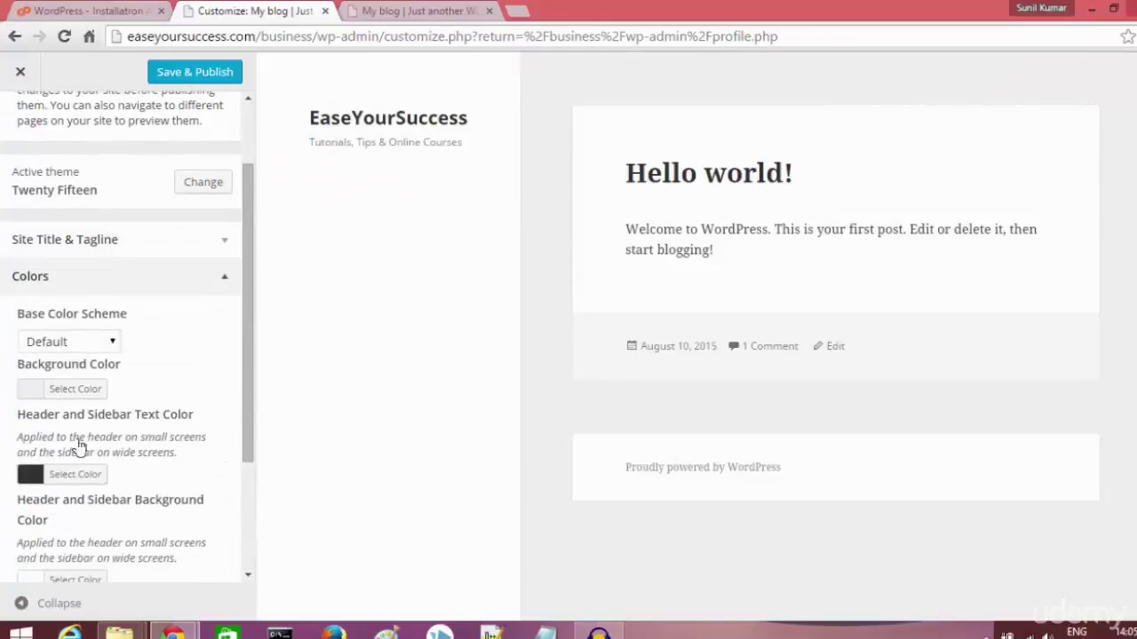
click(101, 341)
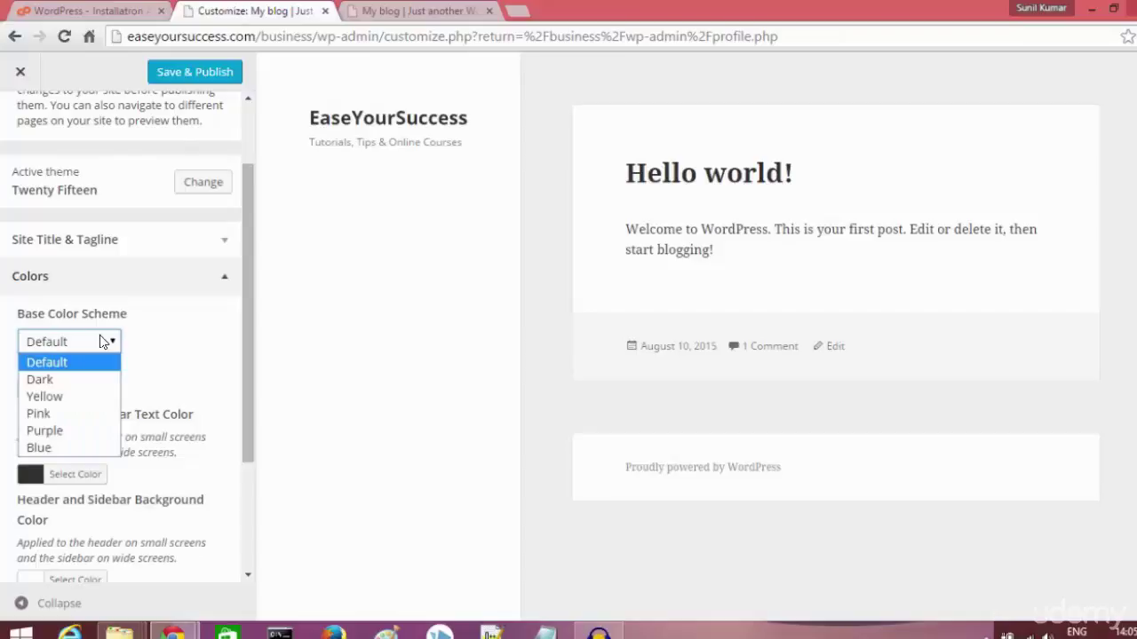
click(40, 414)
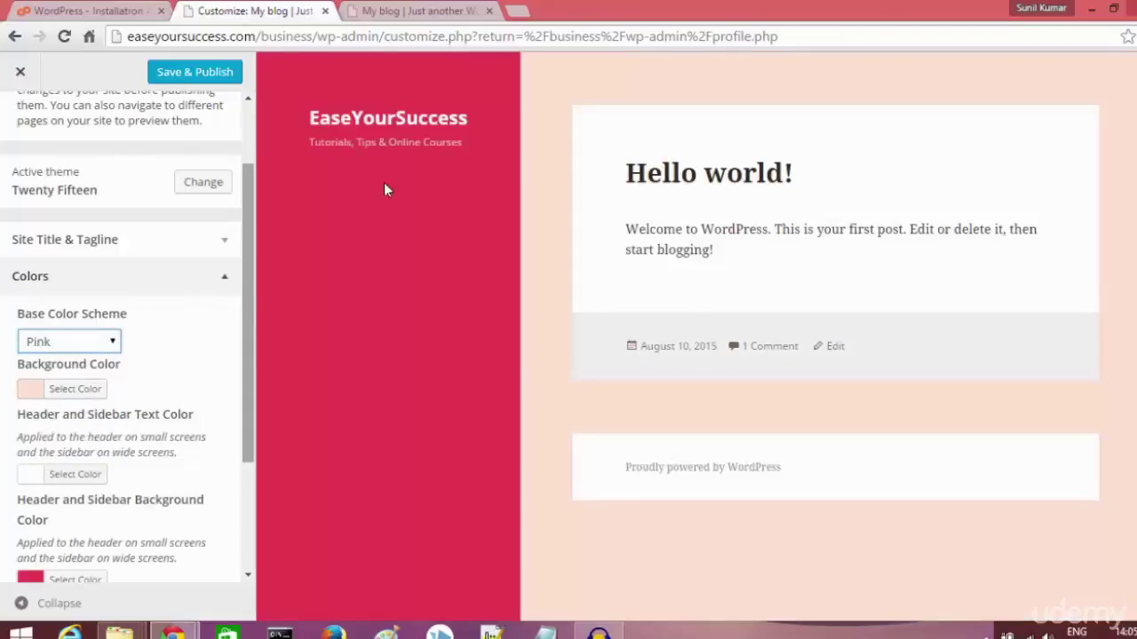
click(68, 342)
click(69, 364)
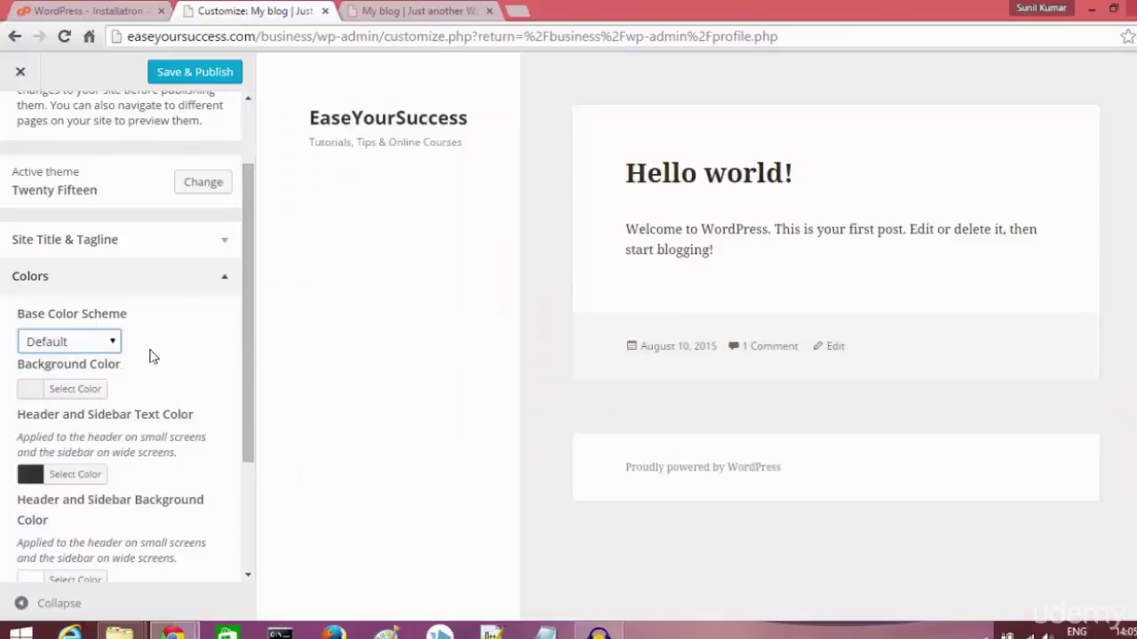
Look over the remaining color settings and the Header Image, Background Image and Widgets sections of the Customizer
drag(244, 426, 249, 518)
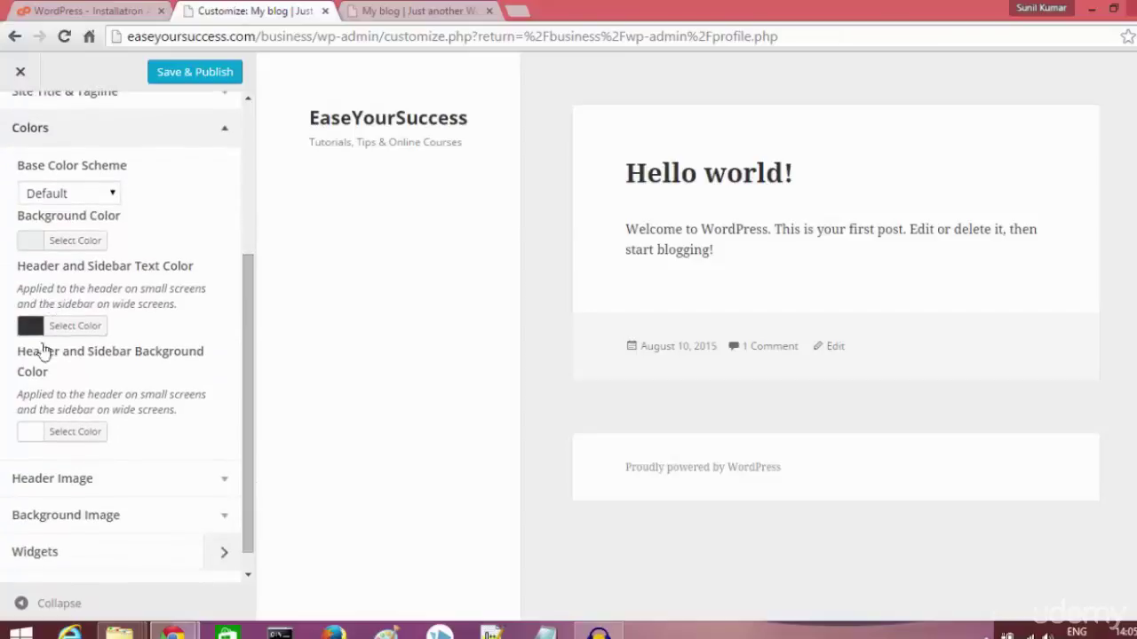
click(172, 479)
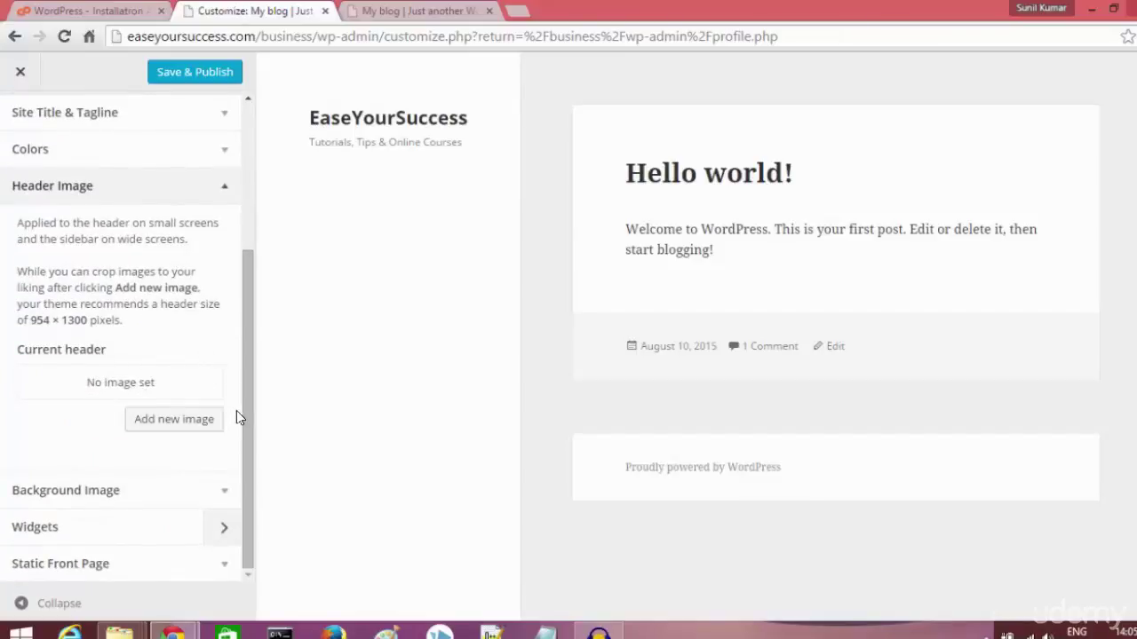
click(196, 493)
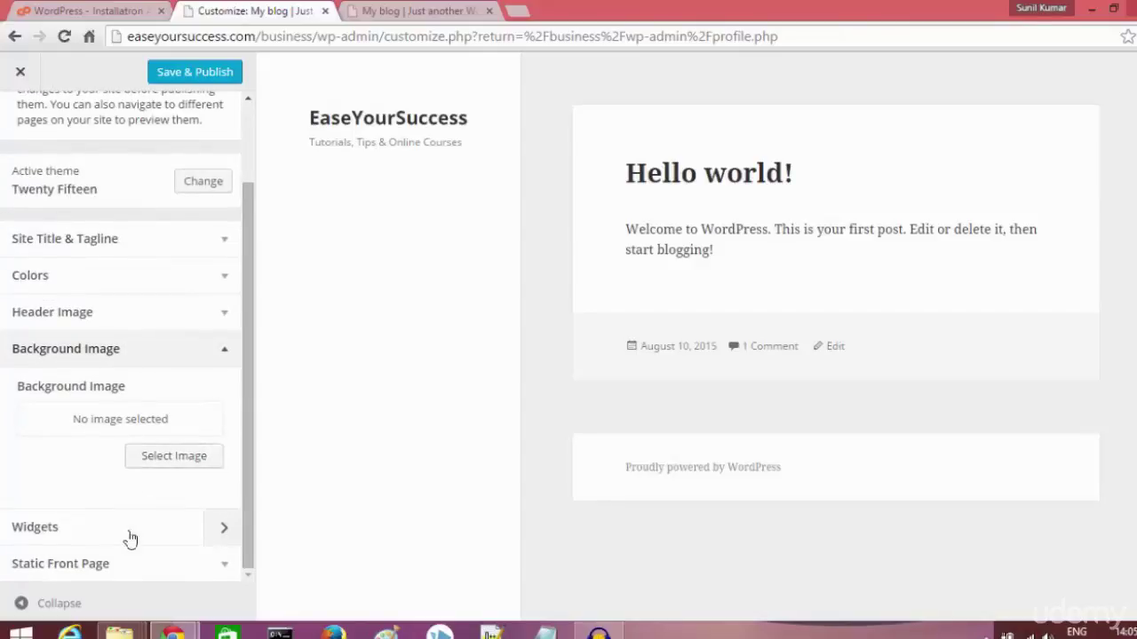
click(160, 530)
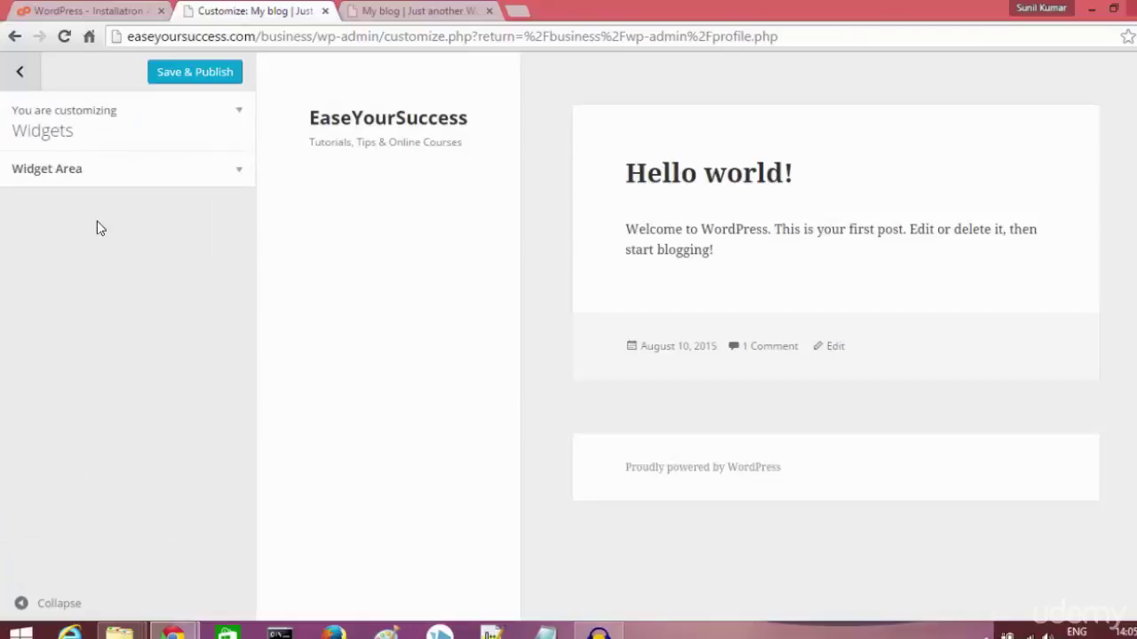
click(20, 78)
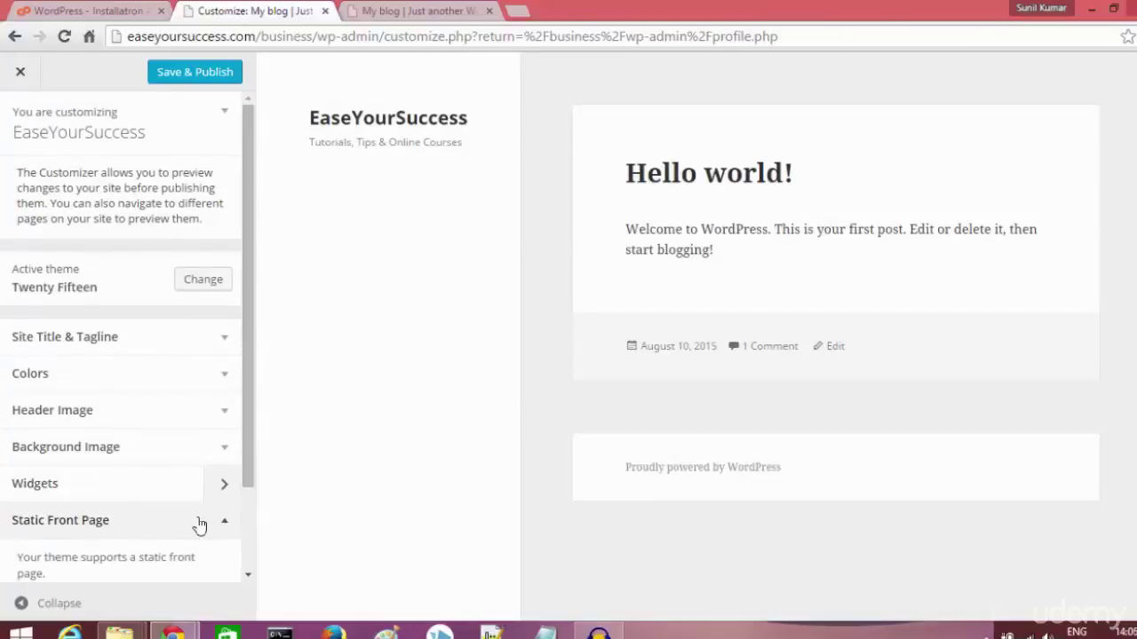
Try a static page as the front page display, and switch it back to your latest posts
drag(246, 466, 246, 555)
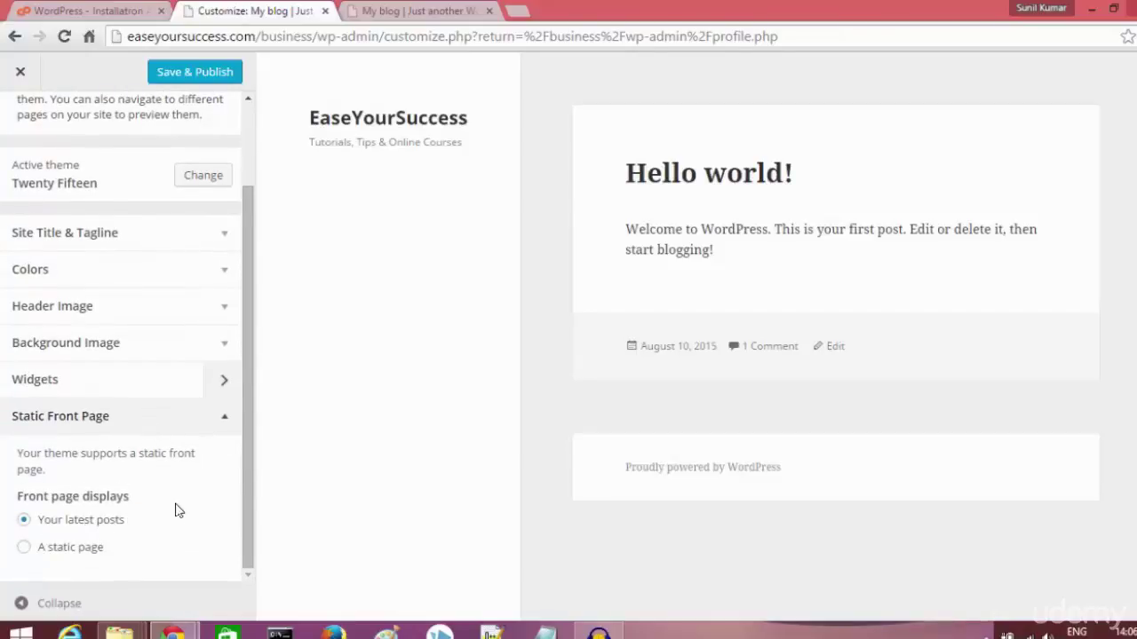
click(46, 551)
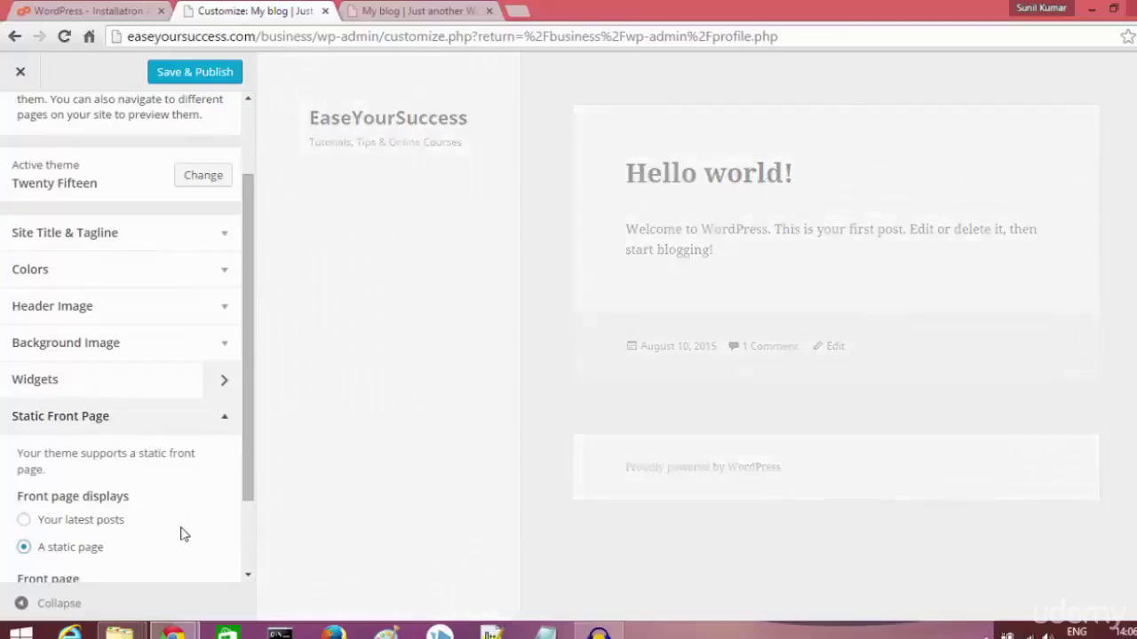
click(92, 523)
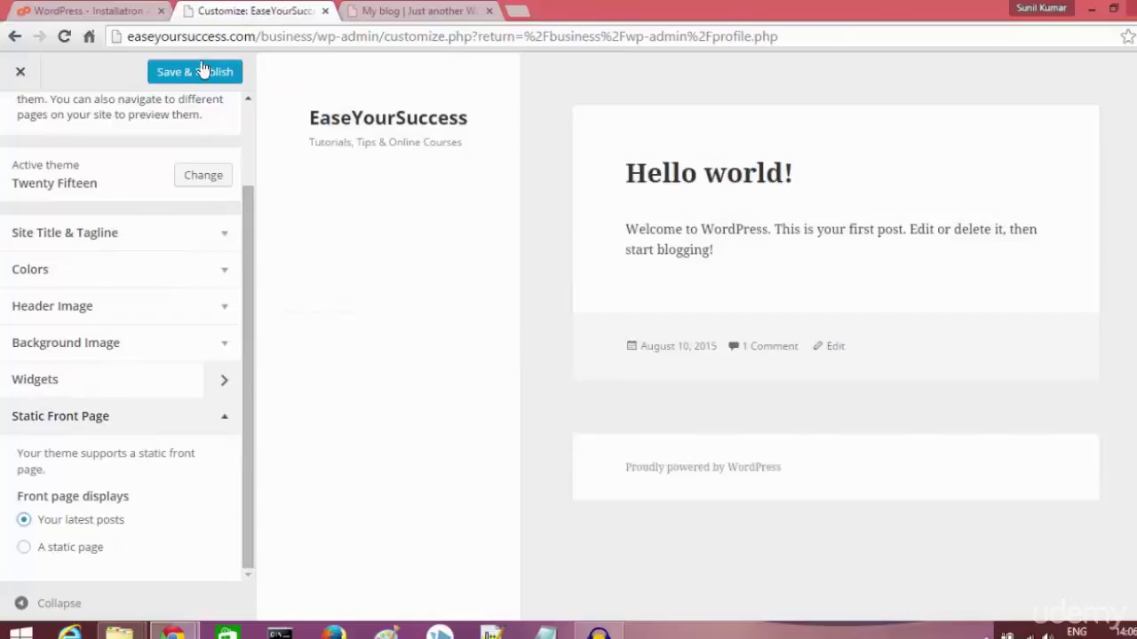
Save and publish the Customizer changes, and reload the live site to check the new title and tagline
click(204, 72)
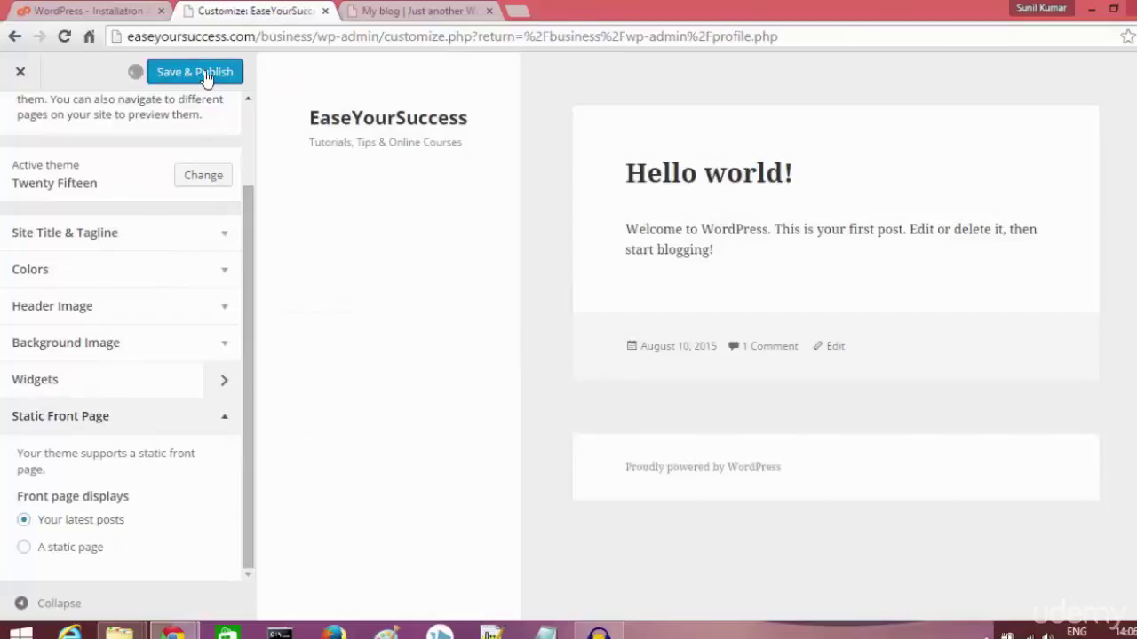
click(371, 11)
click(380, 28)
key(Return)
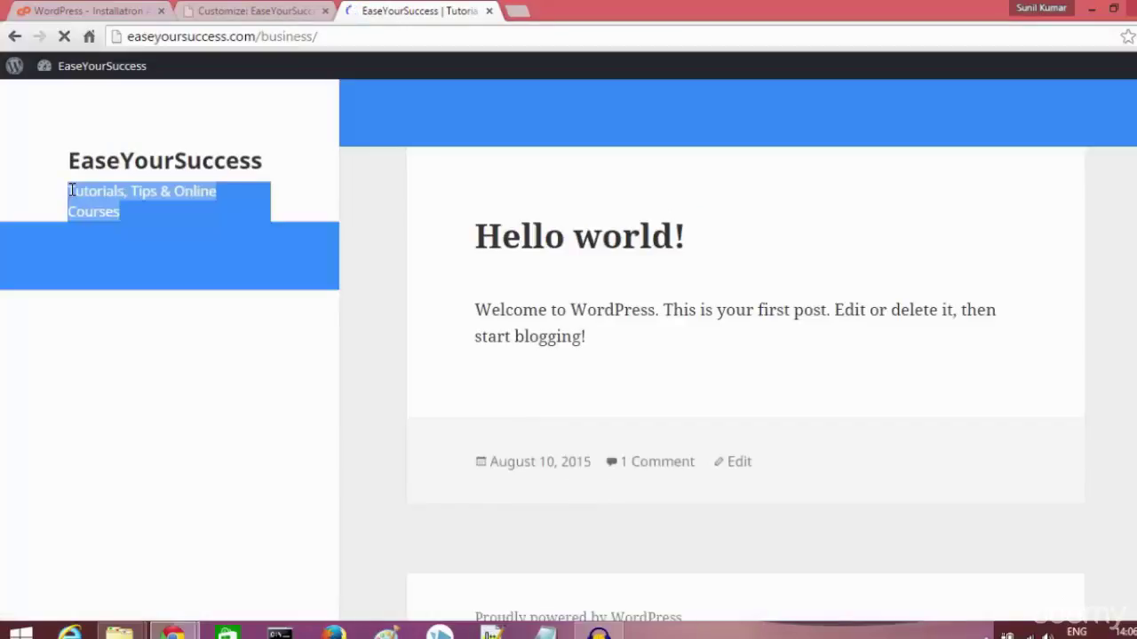
Return to the Customizer, preview the Twenty Thirteen theme with the site's content, and save and activate it
click(286, 9)
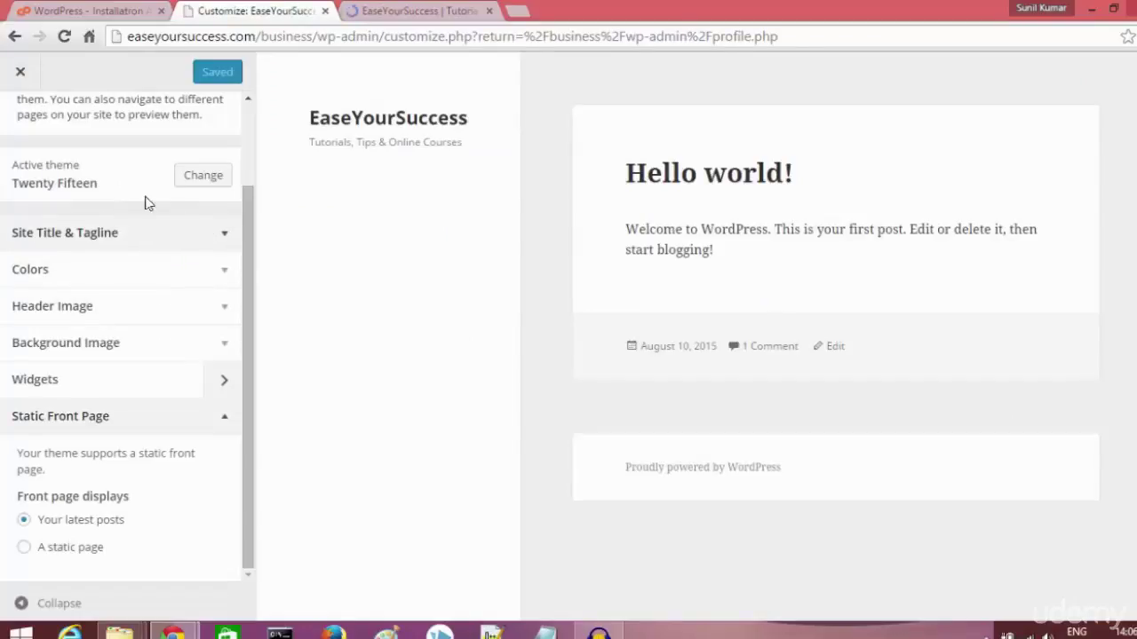
click(197, 178)
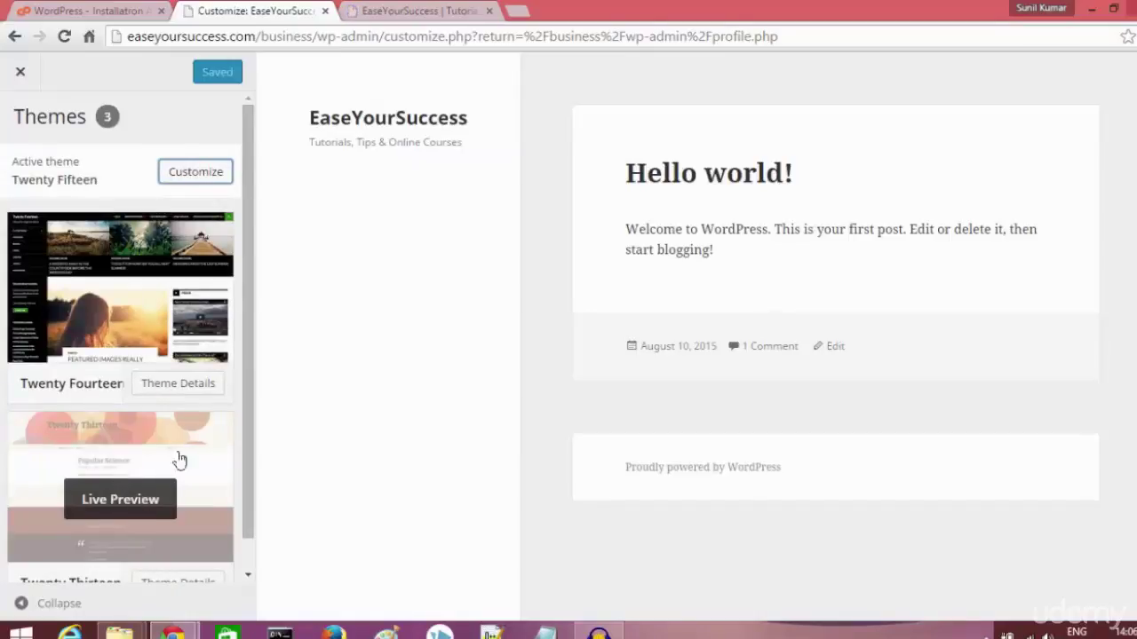
click(102, 500)
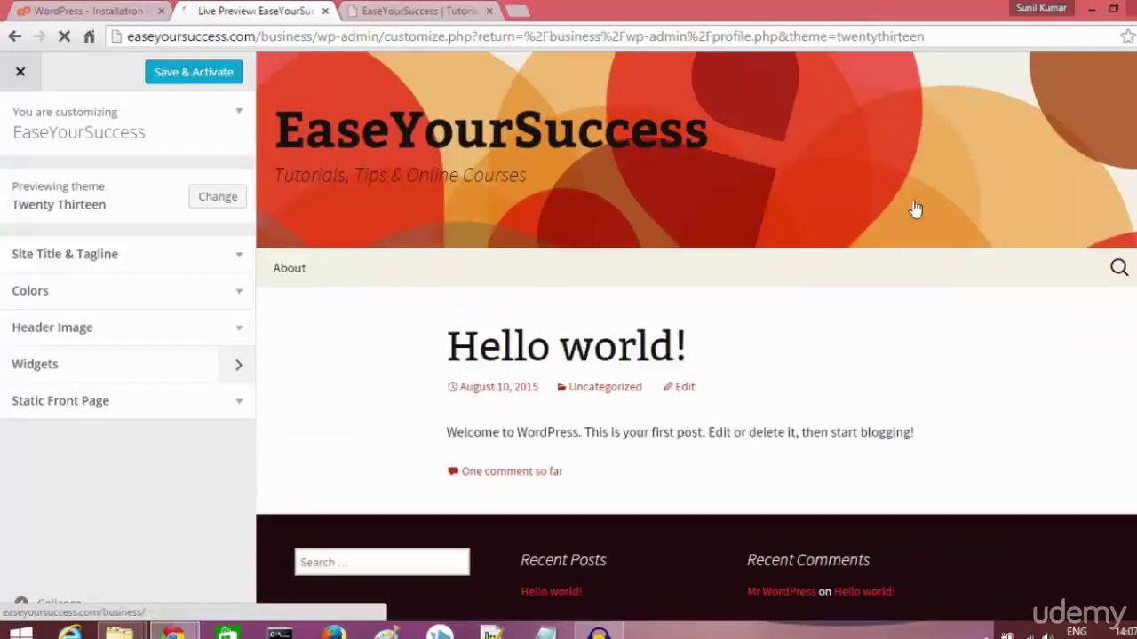
click(233, 71)
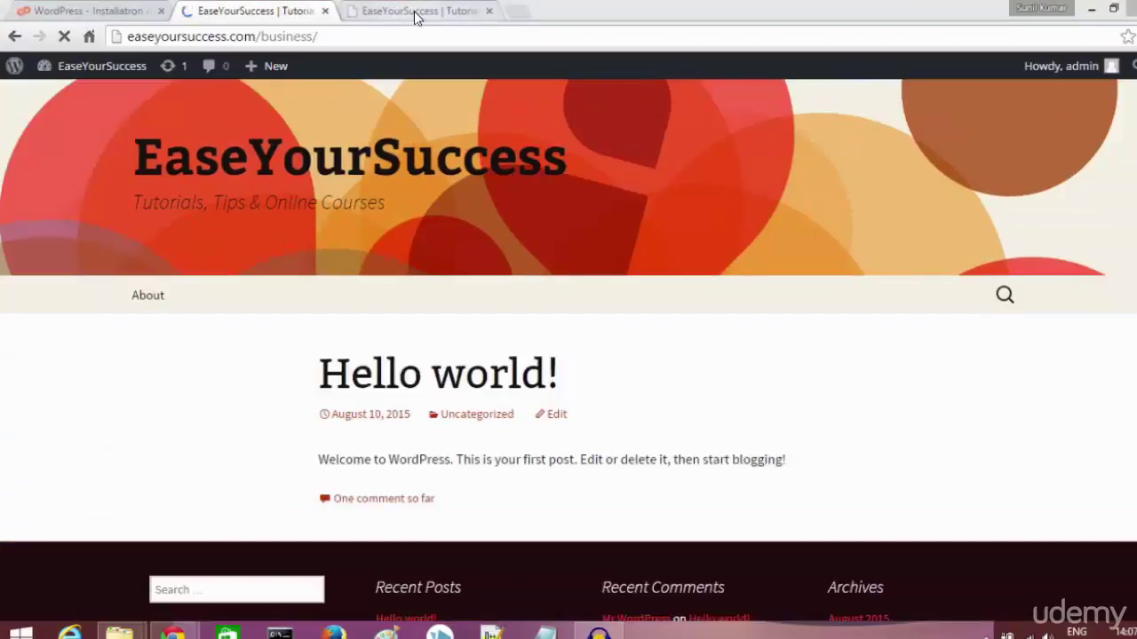
Reload the live site in its own browser tab and look over the new theme's header, post and footer widgets
click(414, 13)
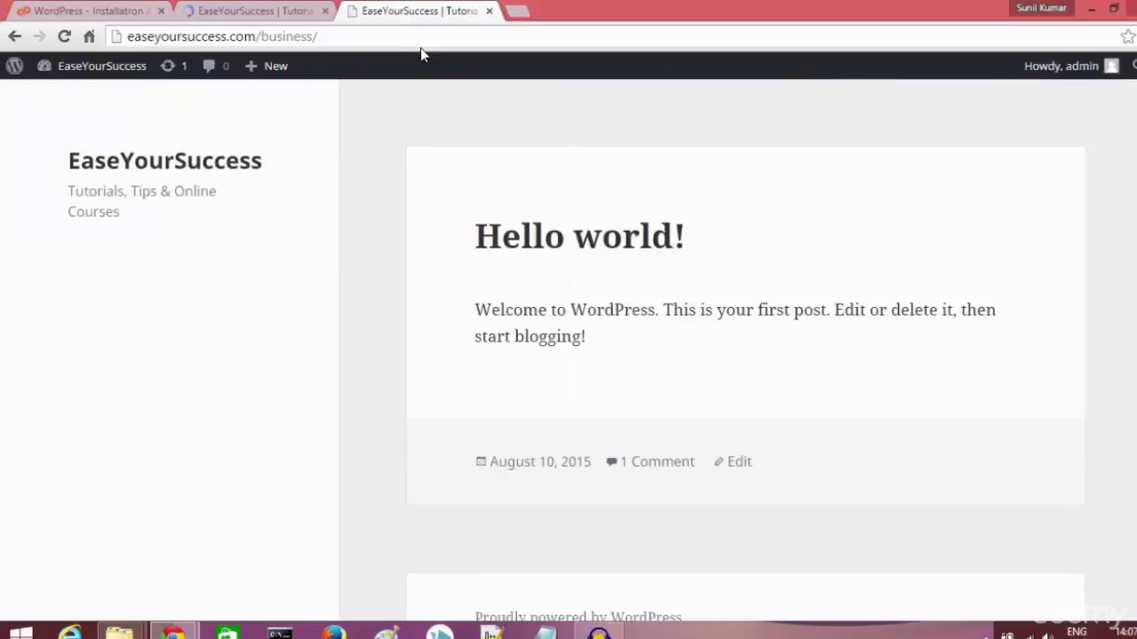
click(394, 35)
key(Return)
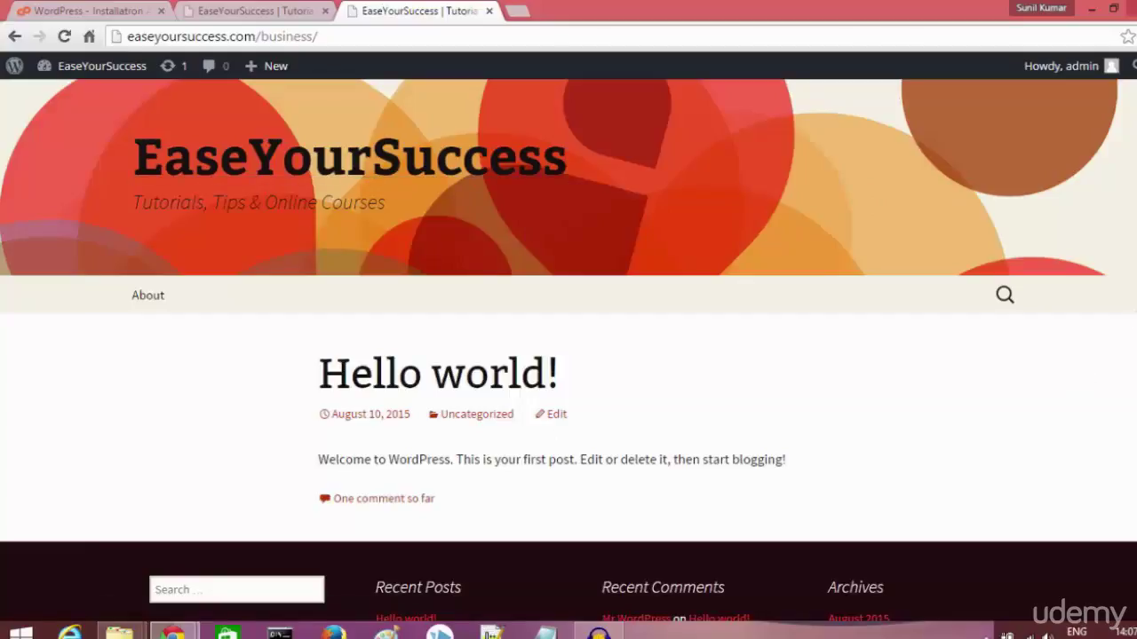
scroll(569, 350, down, 4)
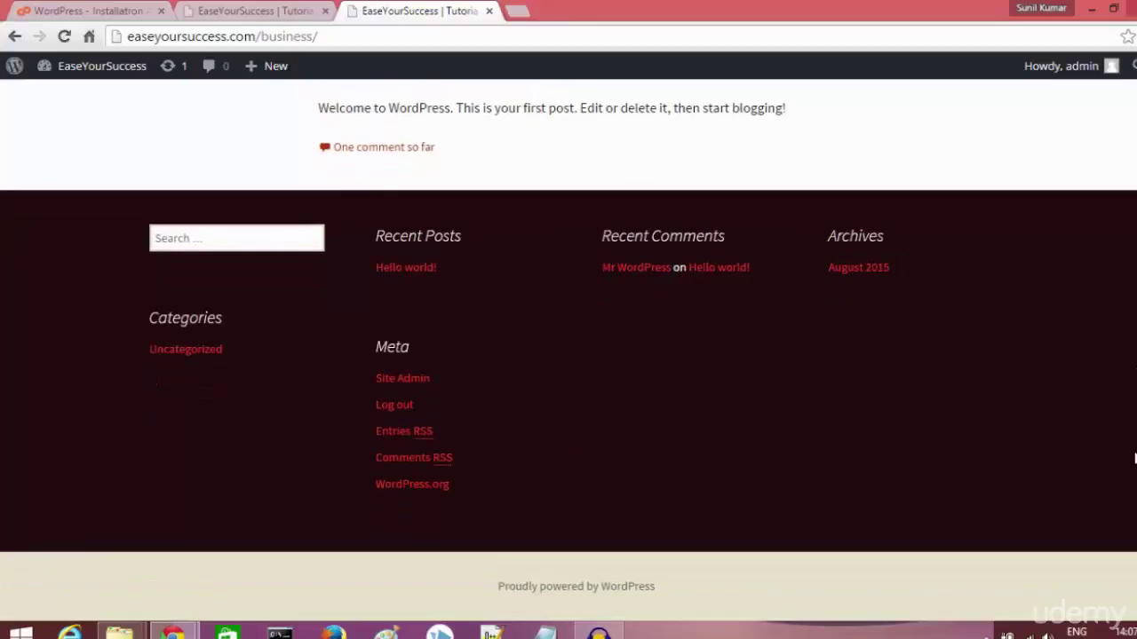
scroll(1135, 431, up, 4)
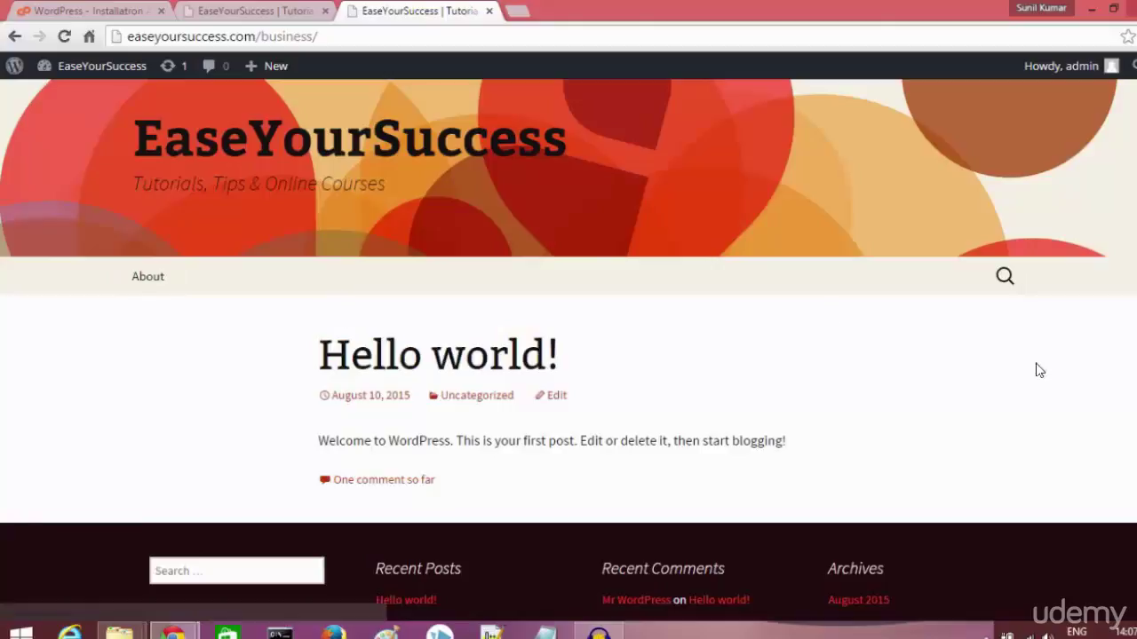
scroll(568, 349, up, 1)
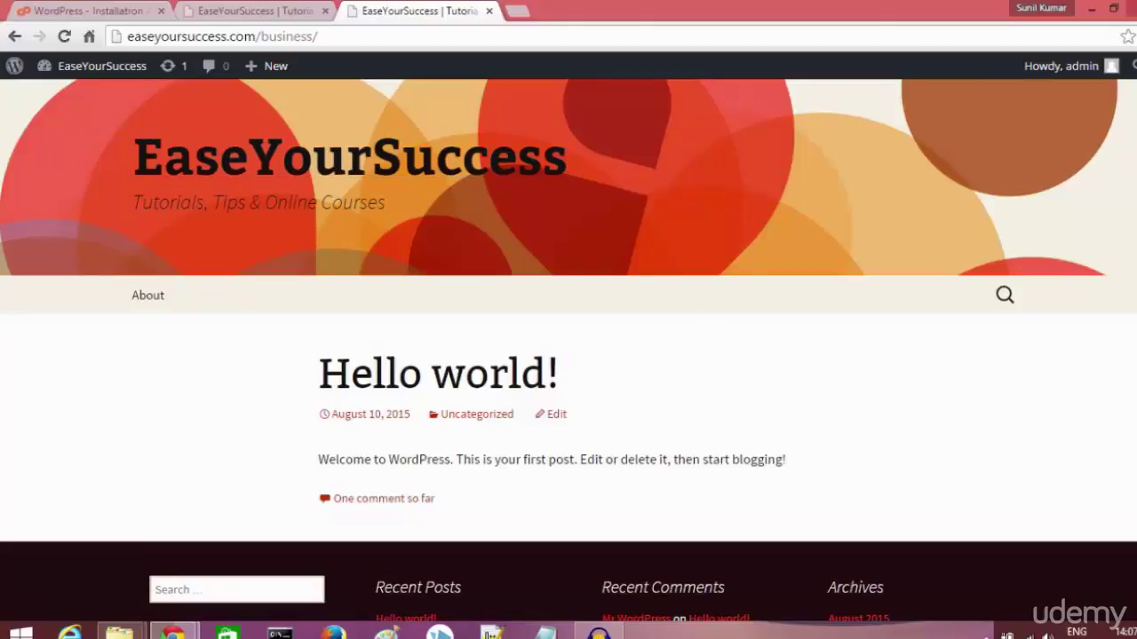
scroll(568, 355, down, 3)
scroll(568, 355, up, 3)
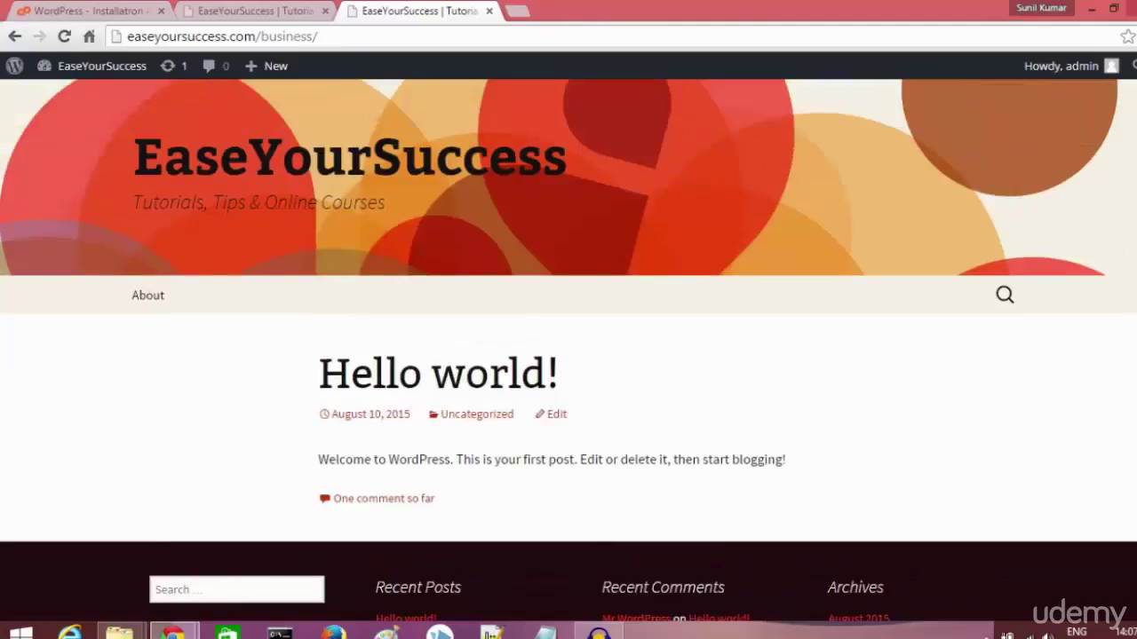